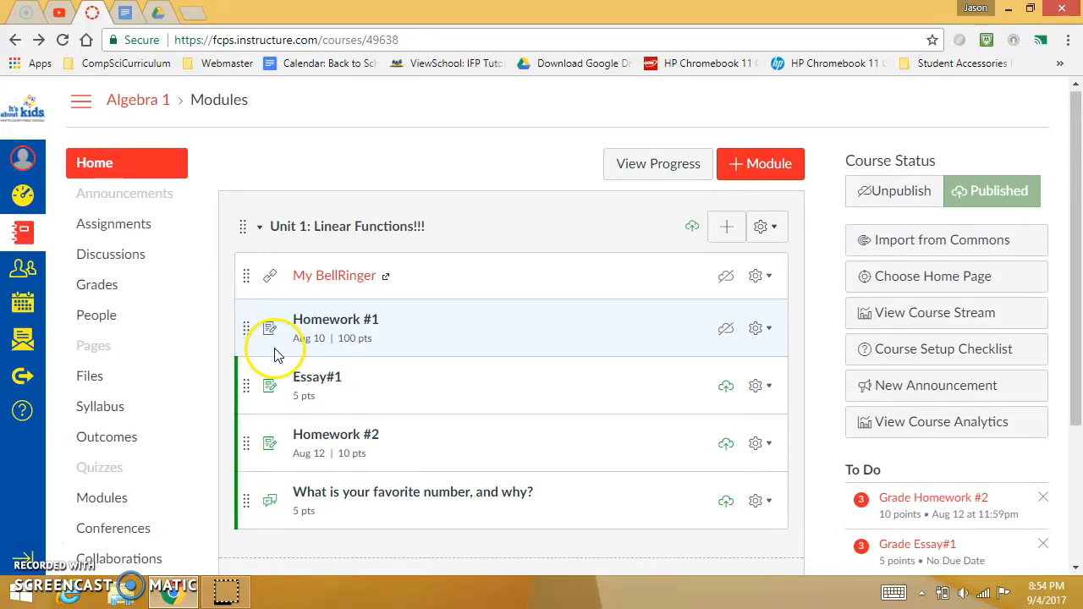
- Examine the graded discussion "What is your favorite number, and why?" in Unit 1, including its replies, and return to the modules page
{"action": "scroll", "coordinate": [322, 389], "scroll_direction": "down", "scroll_amount": 1}
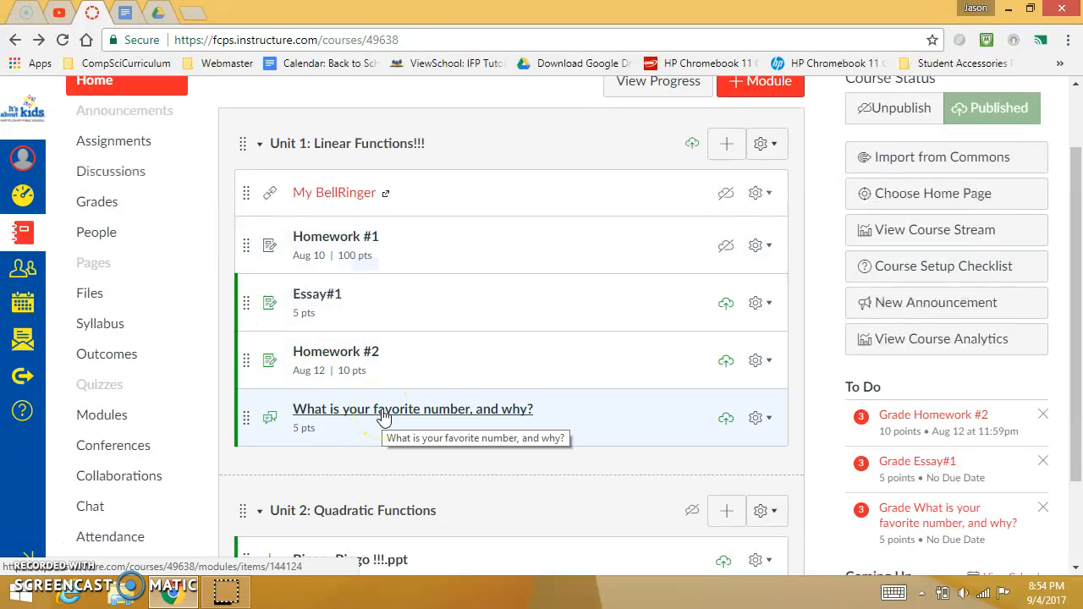
{"action": "scroll", "coordinate": [477, 471], "scroll_direction": "down", "scroll_amount": 1}
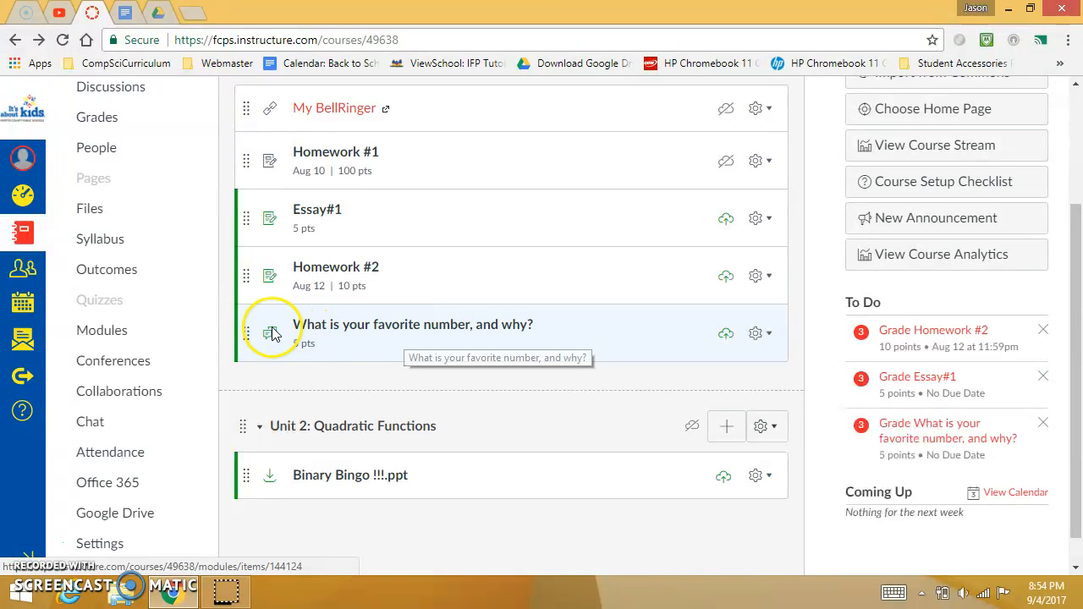
{"action": "scroll", "coordinate": [285, 381], "scroll_direction": "up", "scroll_amount": 3}
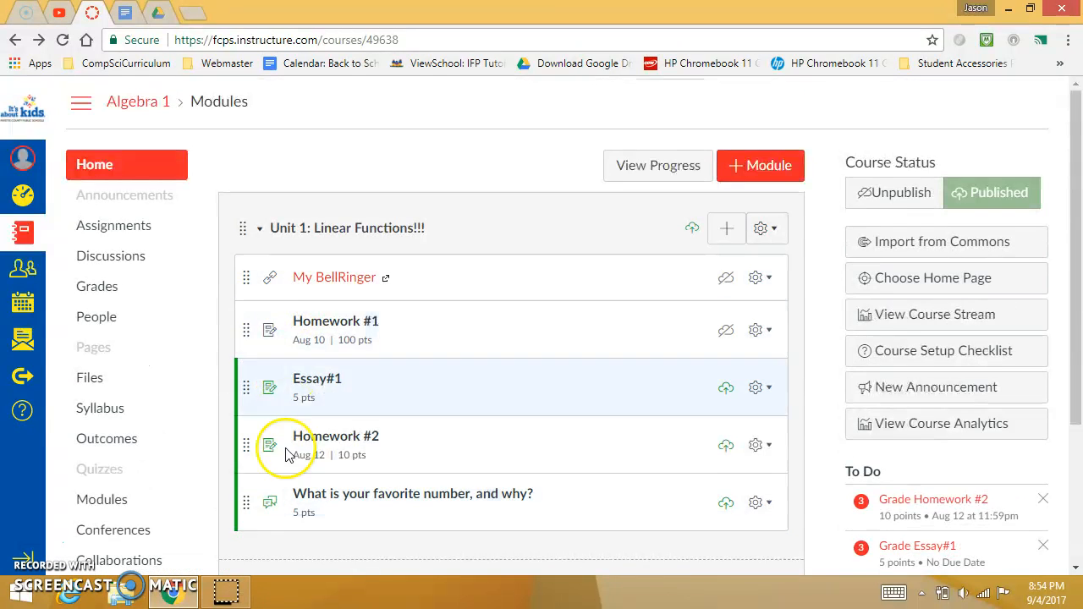
{"action": "scroll", "coordinate": [285, 440], "scroll_direction": "down", "scroll_amount": 2}
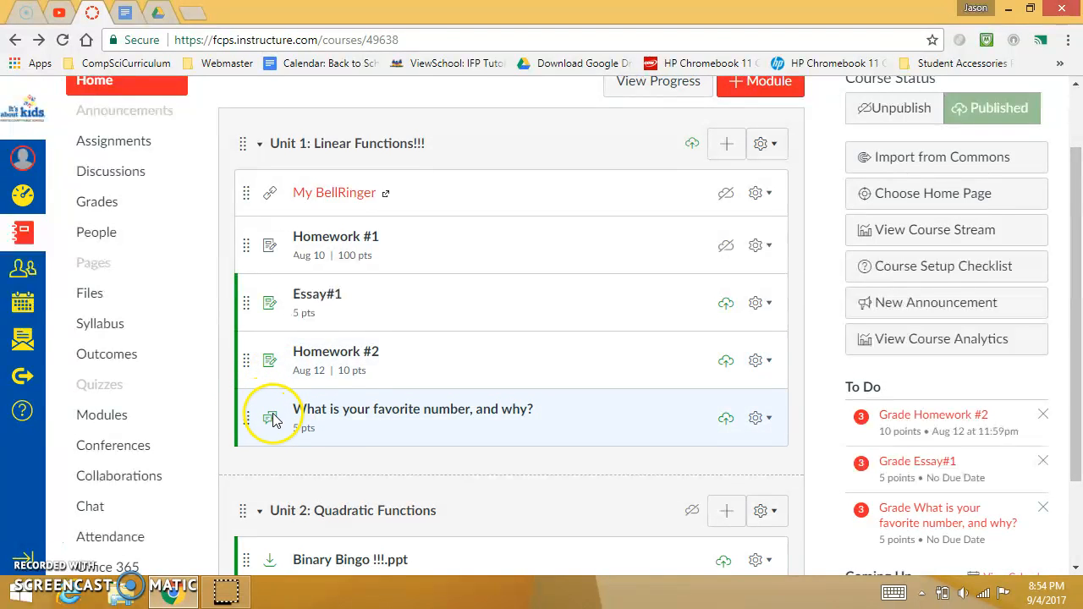
{"action": "left_click", "coordinate": [351, 413]}
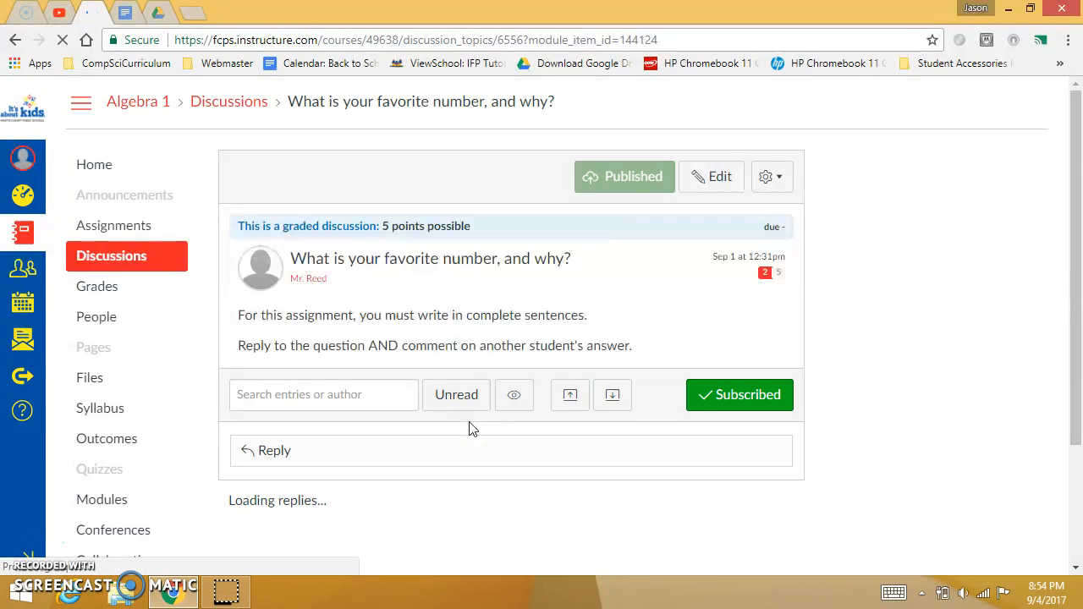
{"action": "scroll", "coordinate": [415, 321], "scroll_direction": "down", "scroll_amount": 1}
{"action": "scroll", "coordinate": [399, 310], "scroll_direction": "down", "scroll_amount": 4}
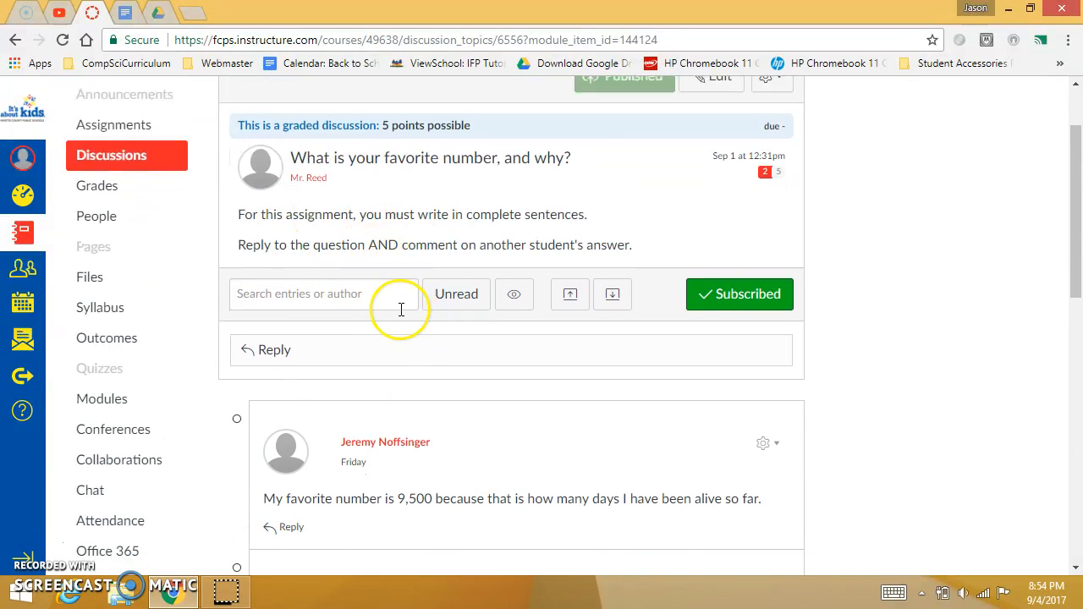
{"action": "scroll", "coordinate": [394, 305], "scroll_direction": "down", "scroll_amount": 5}
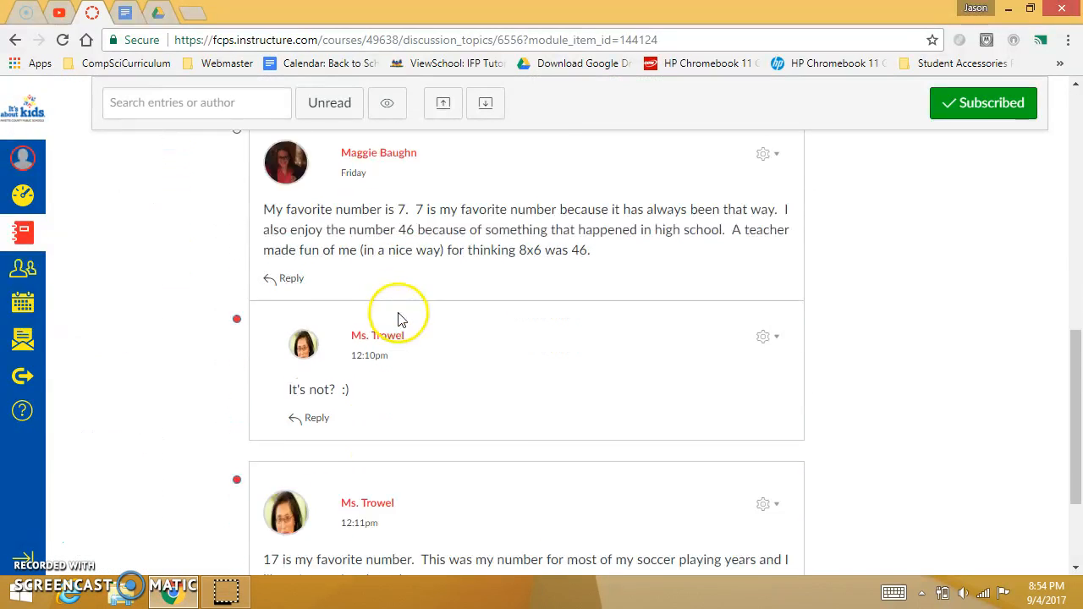
{"action": "scroll", "coordinate": [447, 402], "scroll_direction": "up", "scroll_amount": 10}
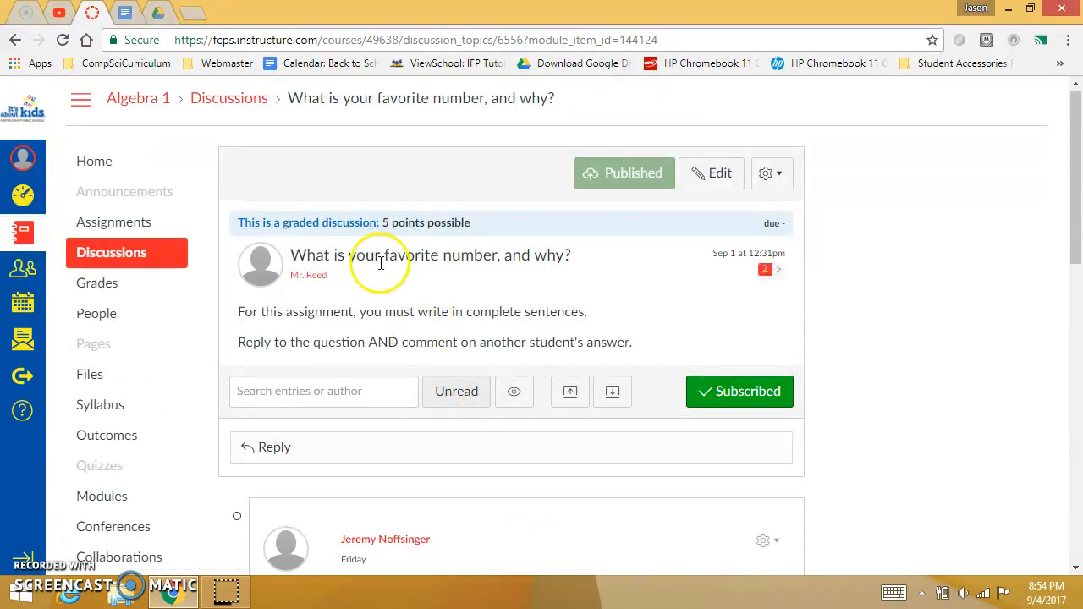
{"action": "left_click", "coordinate": [17, 41]}
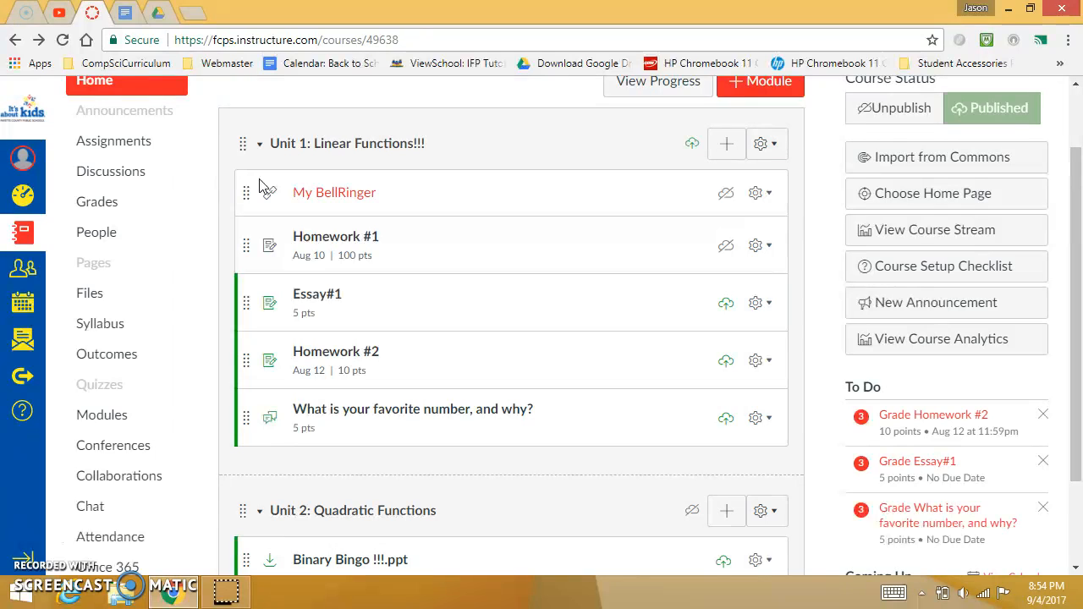
- Review the items listed in the Unit 1: Linear Functions and Unit 2: Quadratic Functions modules
{"action": "scroll", "coordinate": [345, 254], "scroll_direction": "down", "scroll_amount": 1}
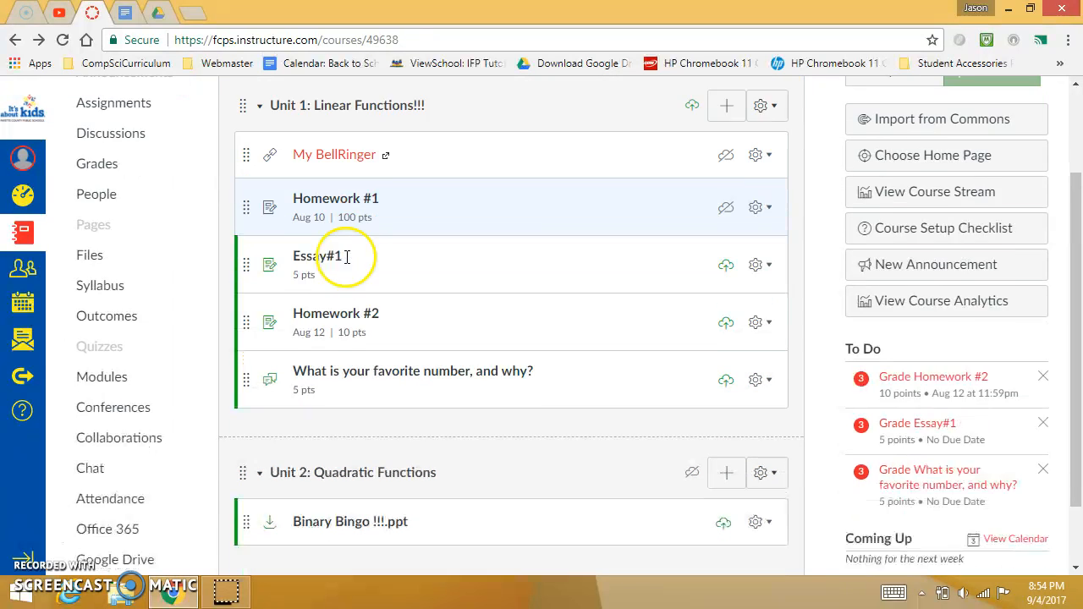
{"action": "scroll", "coordinate": [346, 262], "scroll_direction": "up", "scroll_amount": 2}
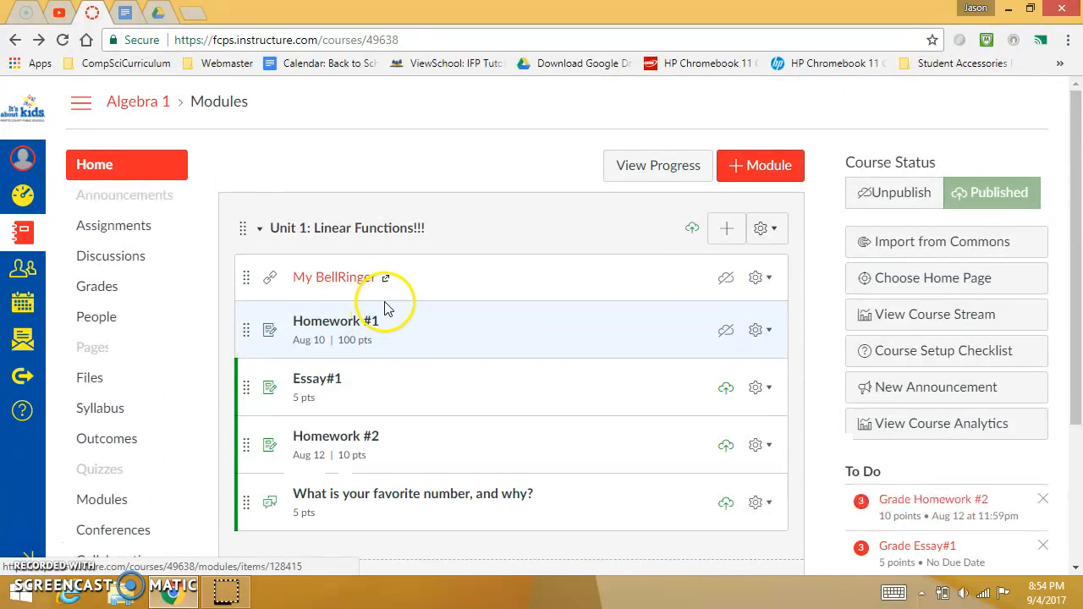
{"action": "scroll", "coordinate": [510, 327], "scroll_direction": "down", "scroll_amount": 2}
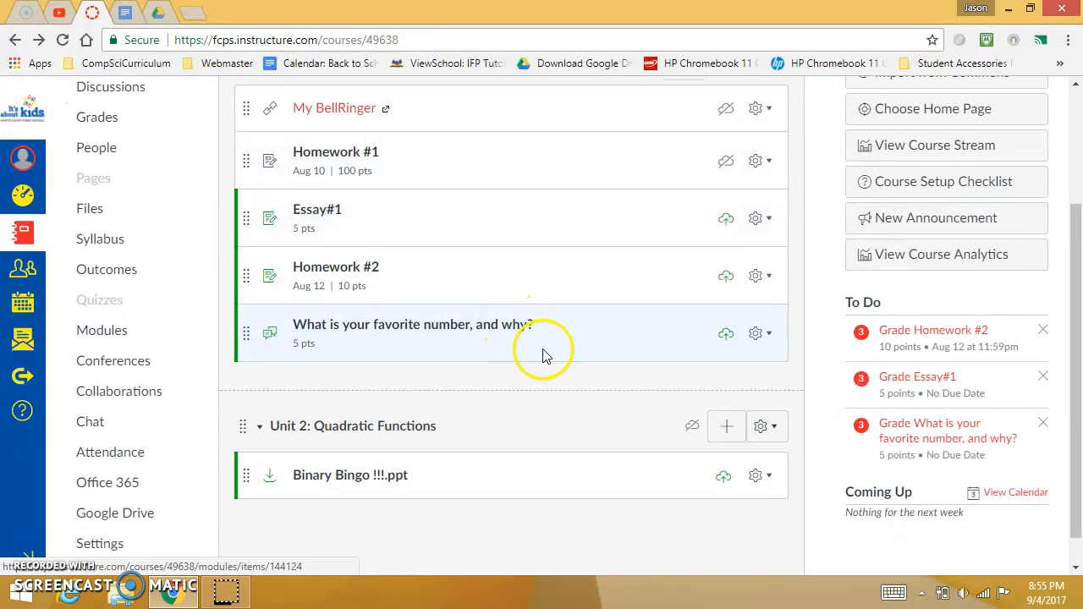
{"action": "scroll", "coordinate": [542, 356], "scroll_direction": "down", "scroll_amount": 1}
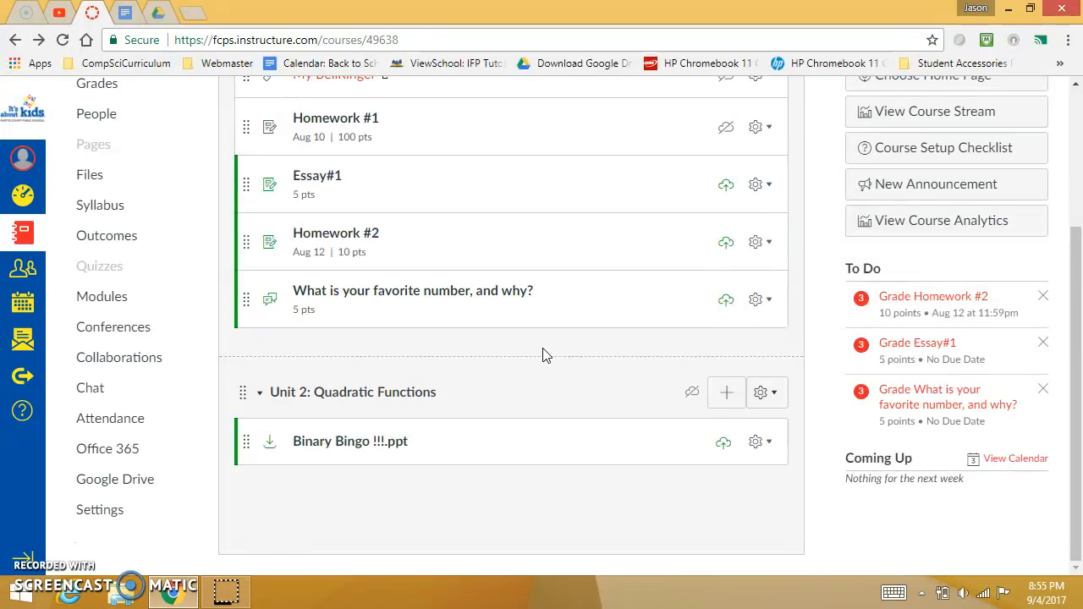
{"action": "scroll", "coordinate": [592, 358], "scroll_direction": "up", "scroll_amount": 1}
{"action": "scroll", "coordinate": [375, 309], "scroll_direction": "down", "scroll_amount": 1}
{"action": "scroll", "coordinate": [314, 273], "scroll_direction": "up", "scroll_amount": 3}
{"action": "scroll", "coordinate": [358, 416], "scroll_direction": "down", "scroll_amount": 3}
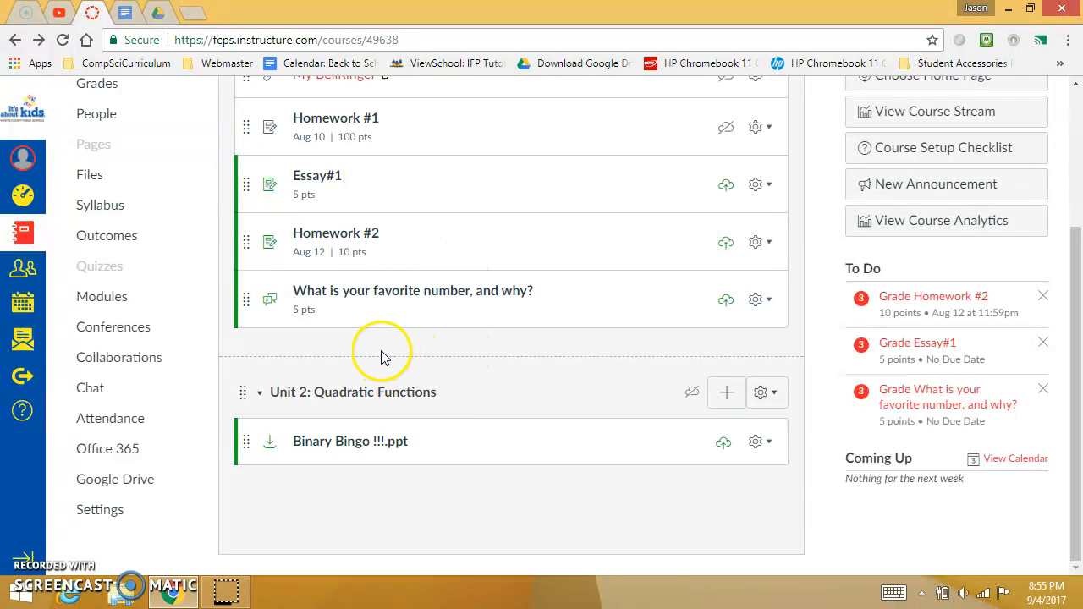
{"action": "scroll", "coordinate": [370, 356], "scroll_direction": "up", "scroll_amount": 3}
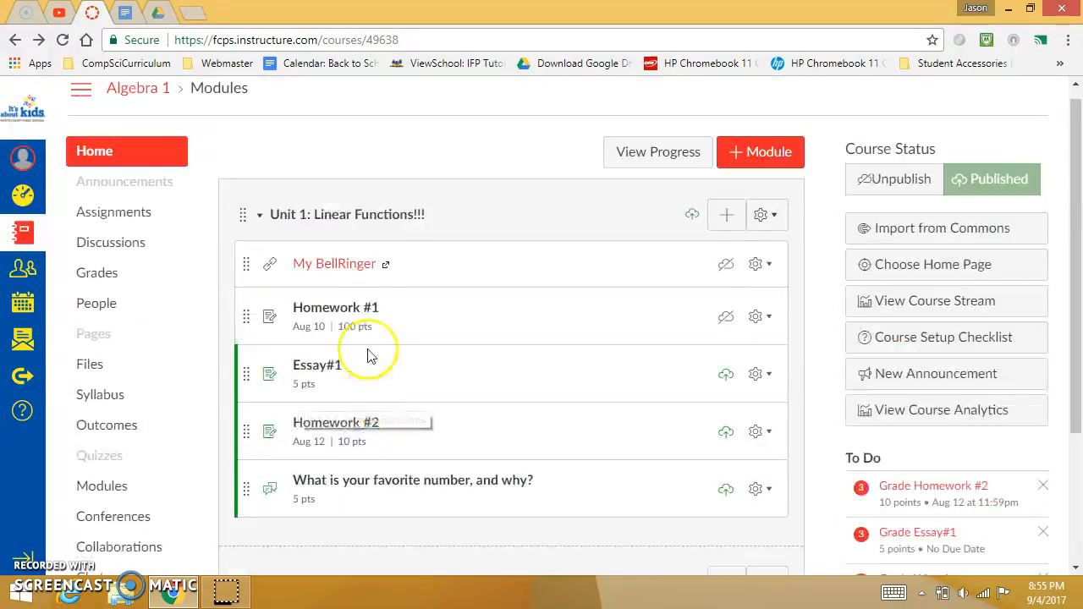
{"action": "scroll", "coordinate": [368, 407], "scroll_direction": "down", "scroll_amount": 3}
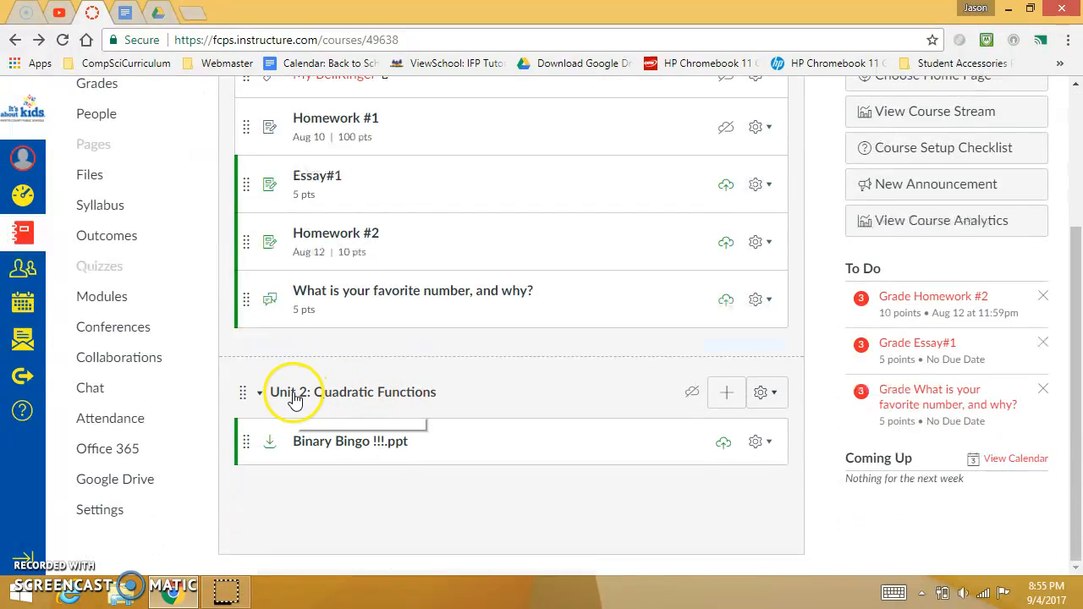
- Publish the Unit 2: Quadratic Functions module
{"action": "scroll", "coordinate": [294, 396], "scroll_direction": "up", "scroll_amount": 3}
{"action": "scroll", "coordinate": [313, 504], "scroll_direction": "down", "scroll_amount": 2}
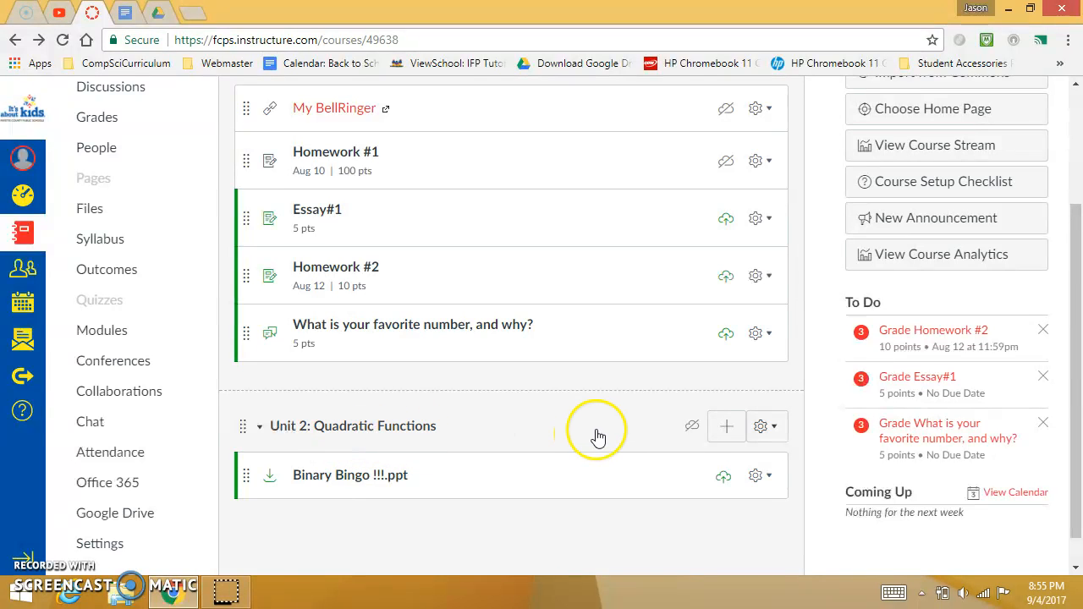
{"action": "left_click", "coordinate": [692, 426]}
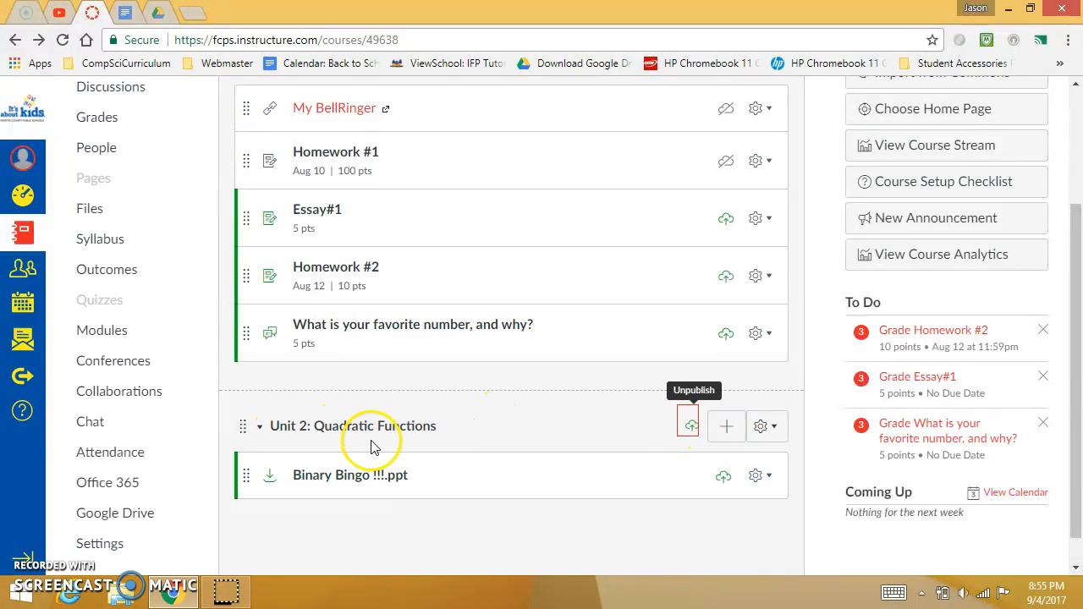
- Add a new discussion topic named "Monday's Discussion" to the Unit 2: Quadratic Functions module
{"action": "left_click", "coordinate": [728, 428]}
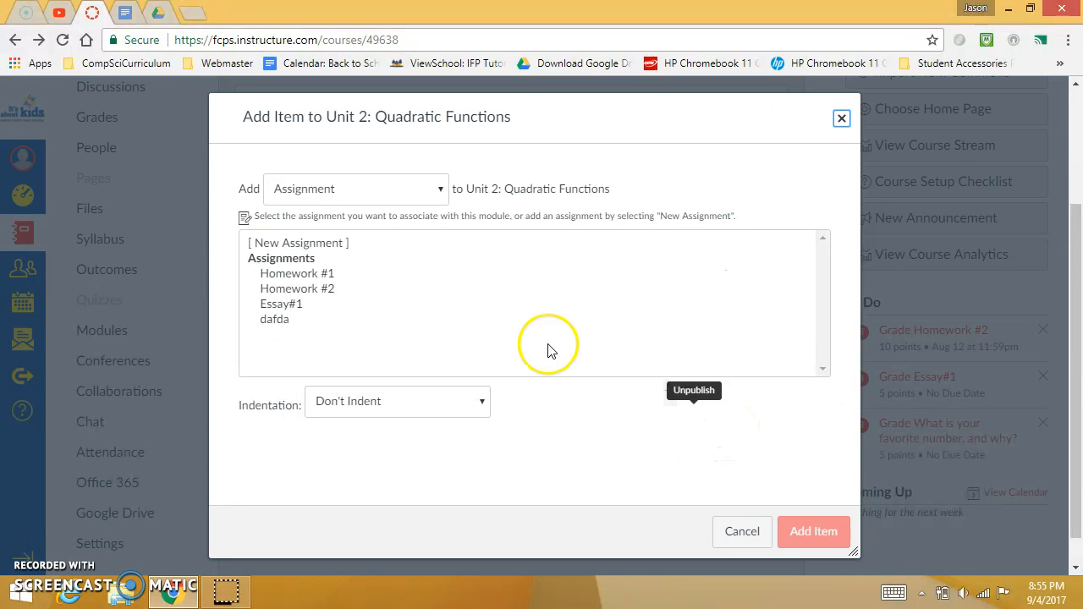
{"action": "left_click", "coordinate": [419, 191]}
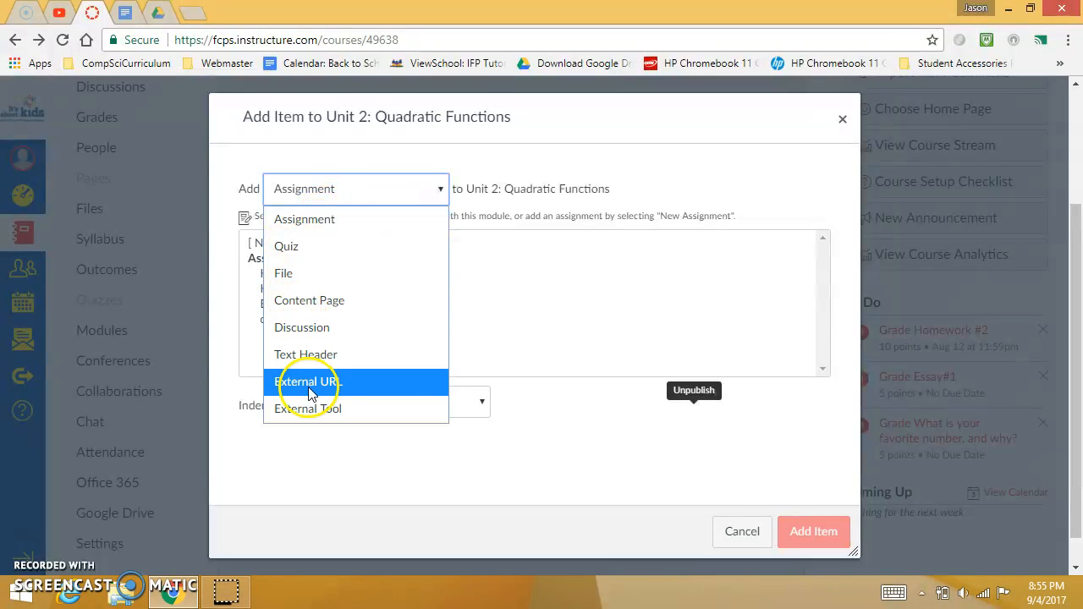
{"action": "left_click", "coordinate": [313, 331]}
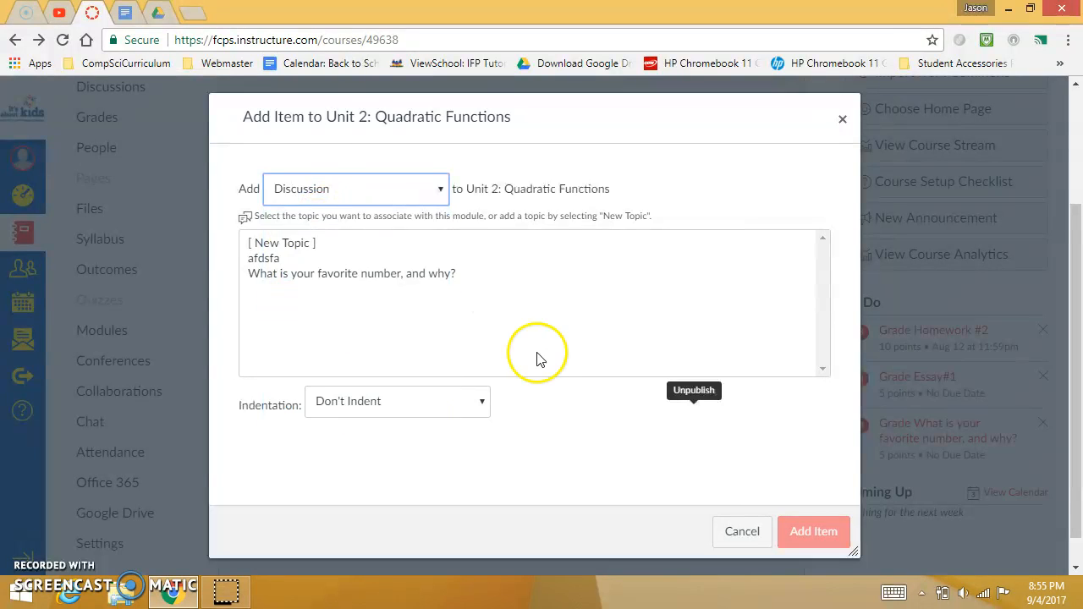
{"action": "left_click", "coordinate": [318, 246]}
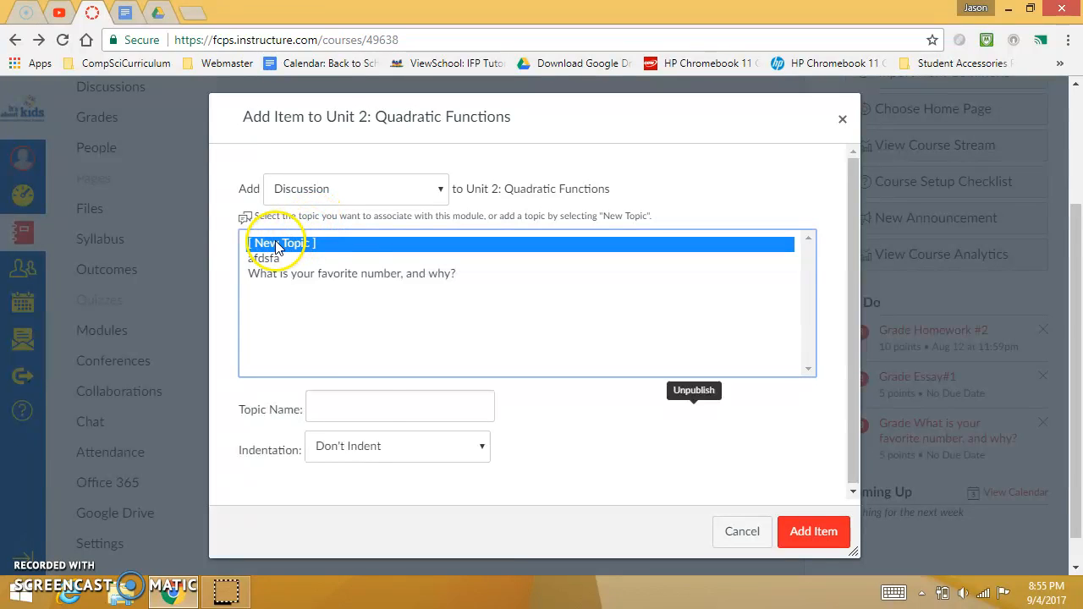
{"action": "left_click", "coordinate": [369, 405]}
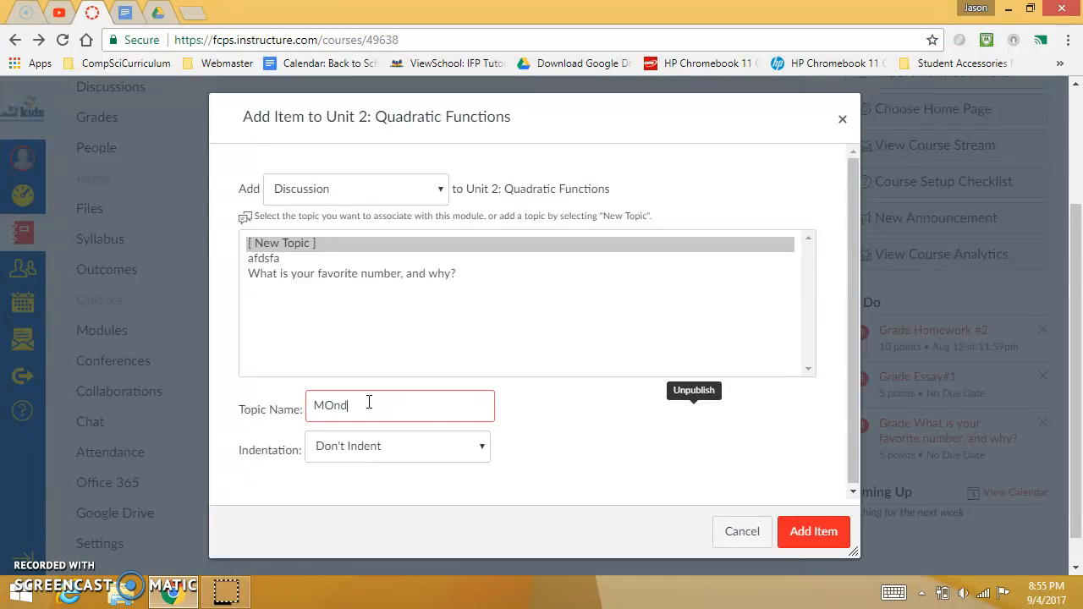
{"action": "type", "text": "Monday's Discussion"}
{"action": "left_click", "coordinate": [808, 531]}
{"action": "scroll", "coordinate": [428, 478], "scroll_direction": "down", "scroll_amount": 1}
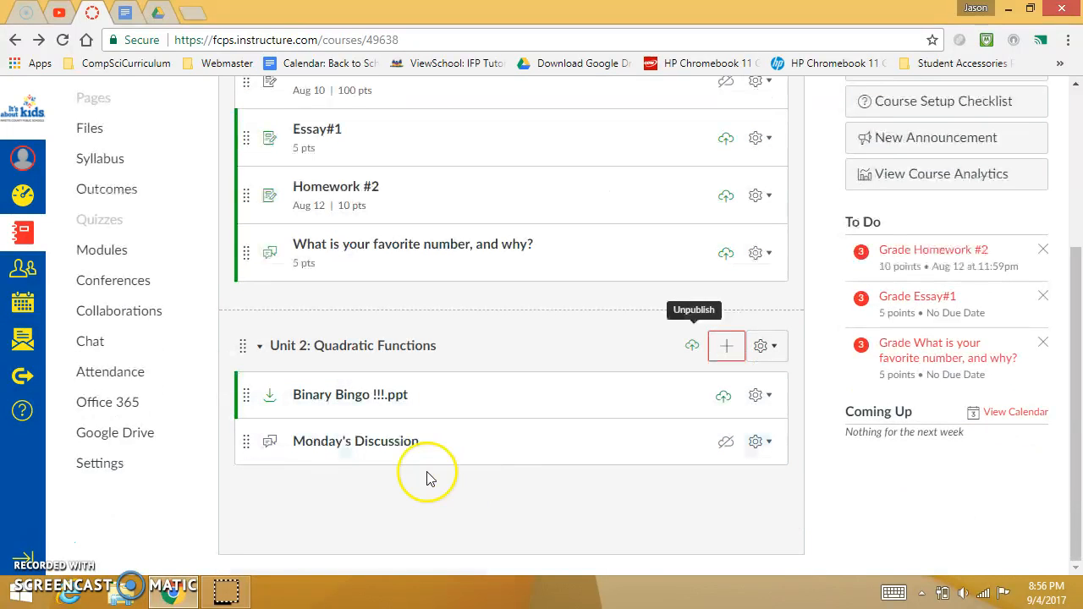
- Open Monday's Discussion for editing and enter "How do you feel about Algebra?" as its prompt
{"action": "left_click", "coordinate": [434, 476]}
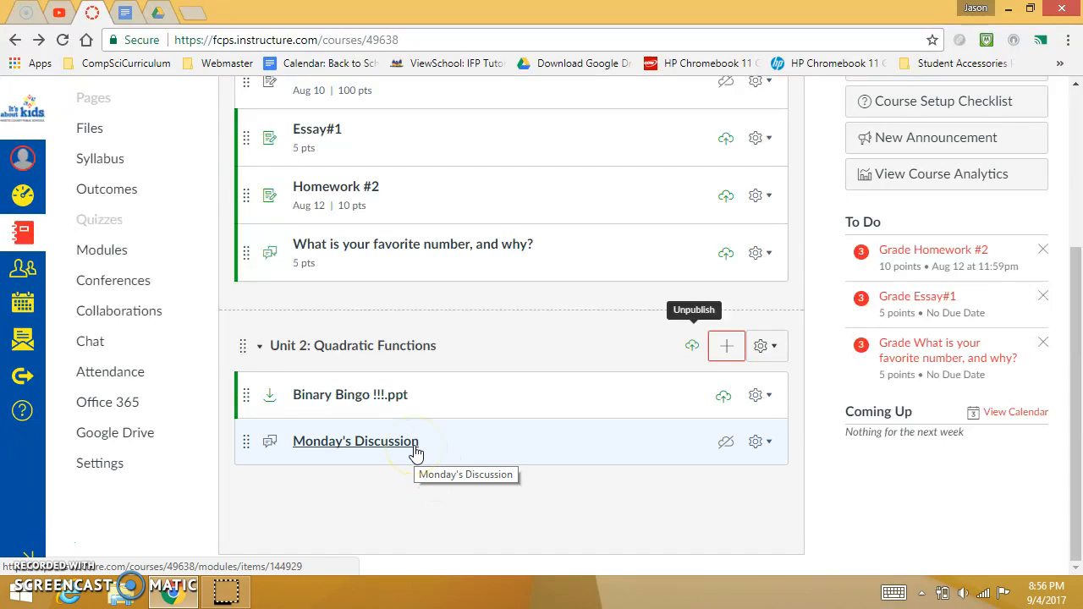
{"action": "left_click", "coordinate": [415, 454]}
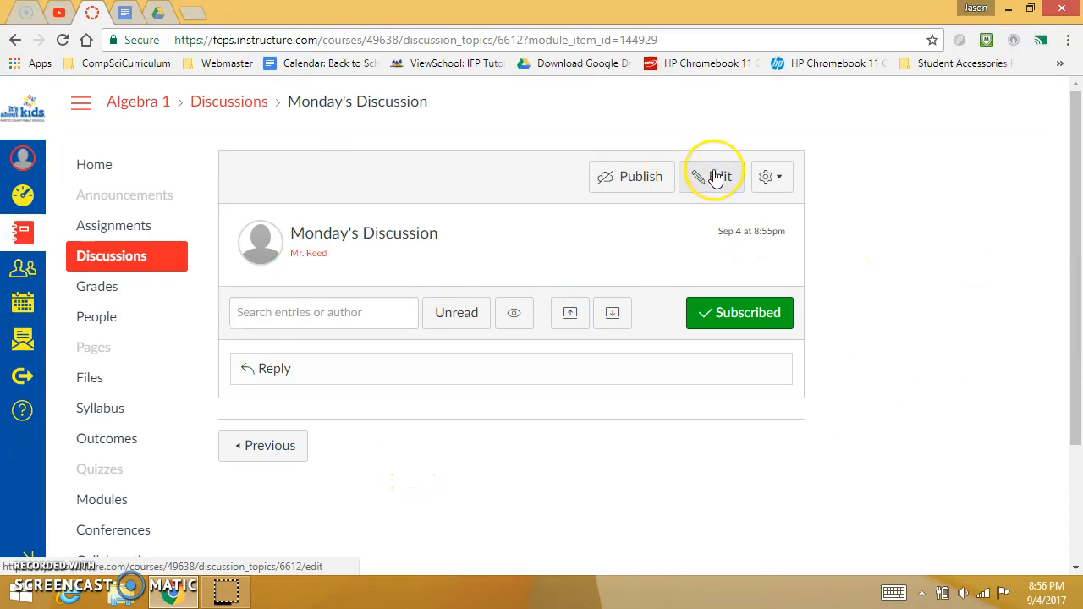
{"action": "left_click", "coordinate": [715, 176]}
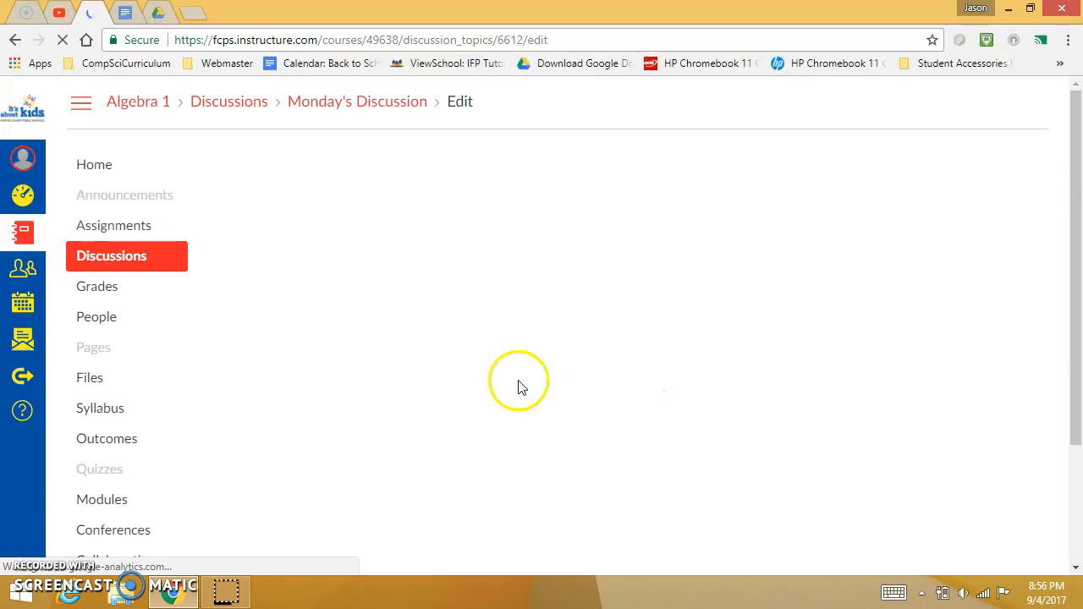
{"action": "left_click", "coordinate": [338, 333]}
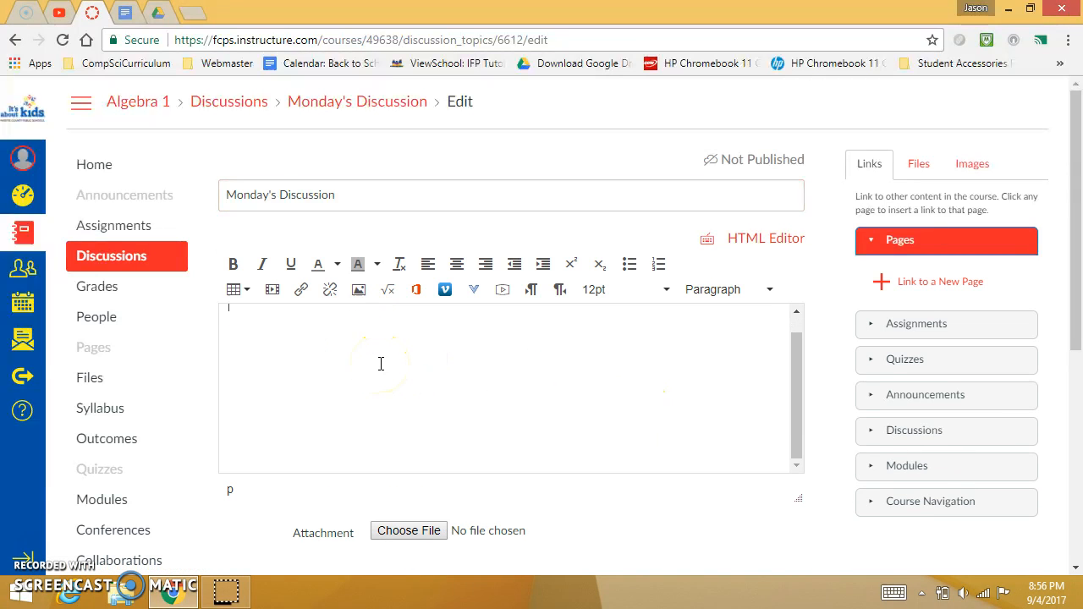
{"action": "left_click", "coordinate": [398, 377]}
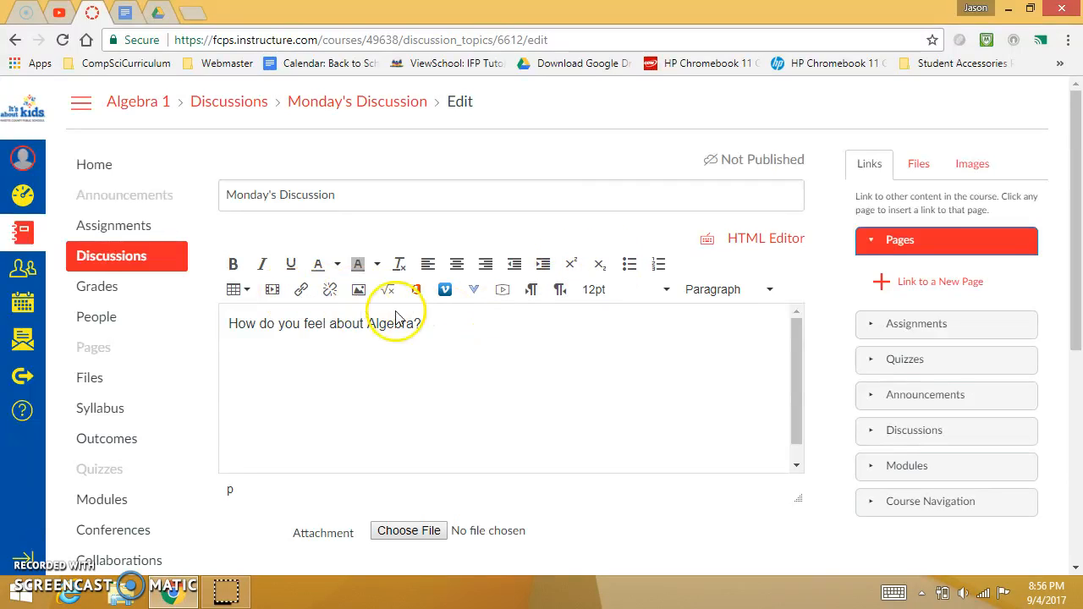
{"action": "scroll", "coordinate": [453, 340], "scroll_direction": "down", "scroll_amount": 1}
{"action": "scroll", "coordinate": [394, 341], "scroll_direction": "up", "scroll_amount": 1}
{"action": "left_click_drag", "start_coordinate": [397, 342], "coordinate": [213, 286]}
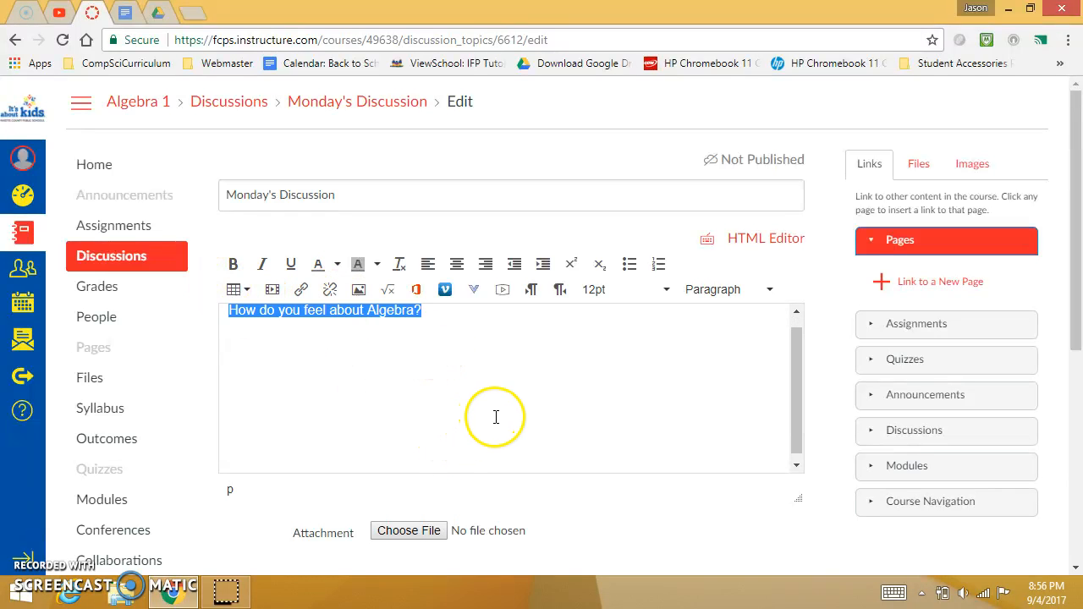
- Allow threaded replies in the discussion's options, and try requiring users to post before seeing replies
{"action": "scroll", "coordinate": [525, 428], "scroll_direction": "down", "scroll_amount": 2}
{"action": "scroll", "coordinate": [575, 427], "scroll_direction": "down", "scroll_amount": 2}
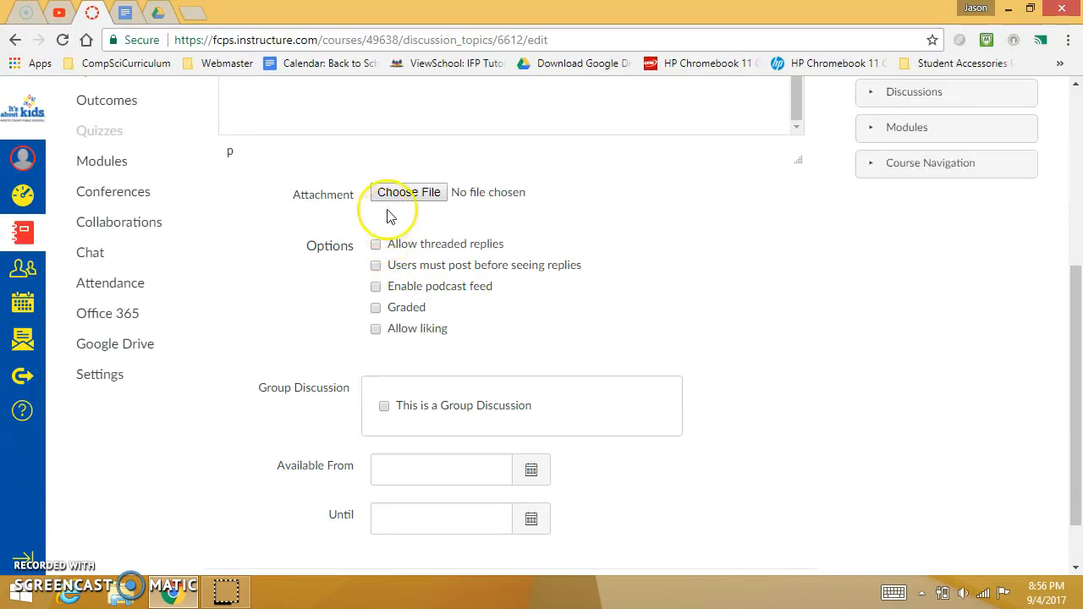
{"action": "scroll", "coordinate": [700, 245], "scroll_direction": "down", "scroll_amount": 1}
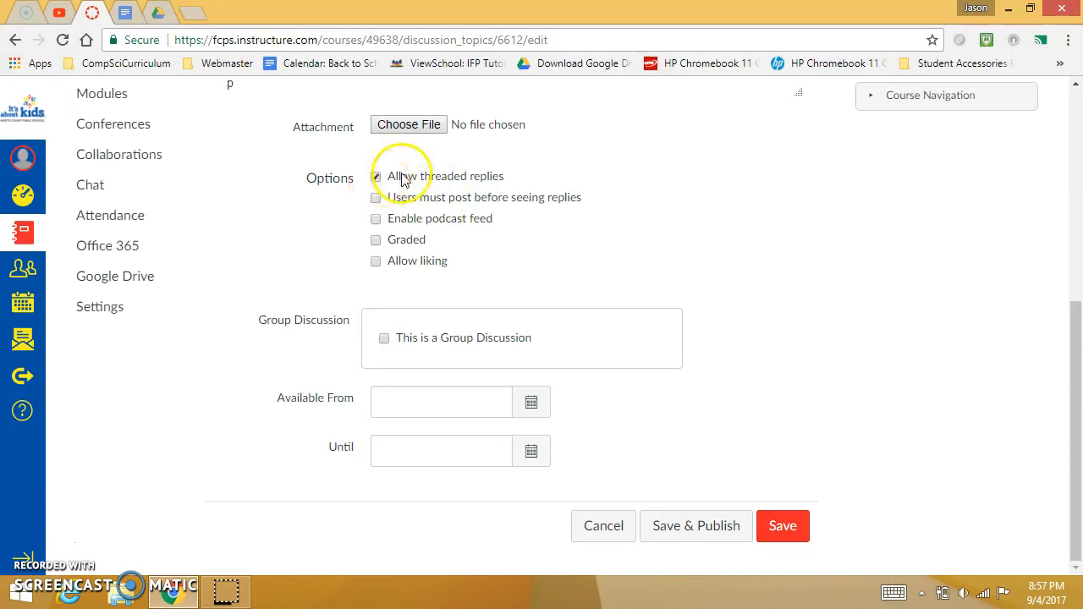
{"action": "left_click", "coordinate": [376, 177]}
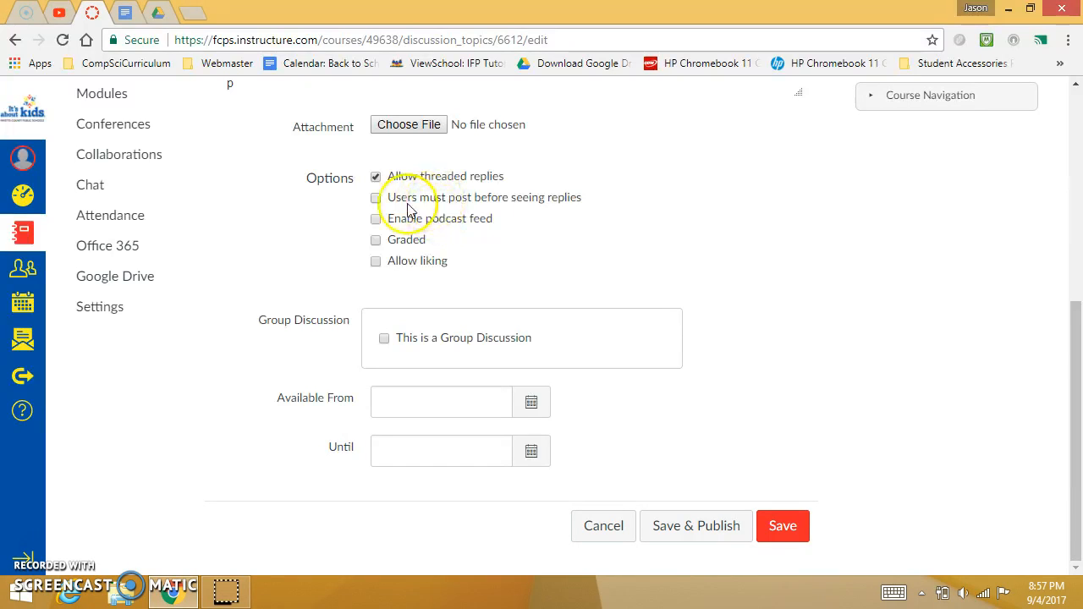
{"action": "left_click_drag", "start_coordinate": [401, 200], "coordinate": [406, 203]}
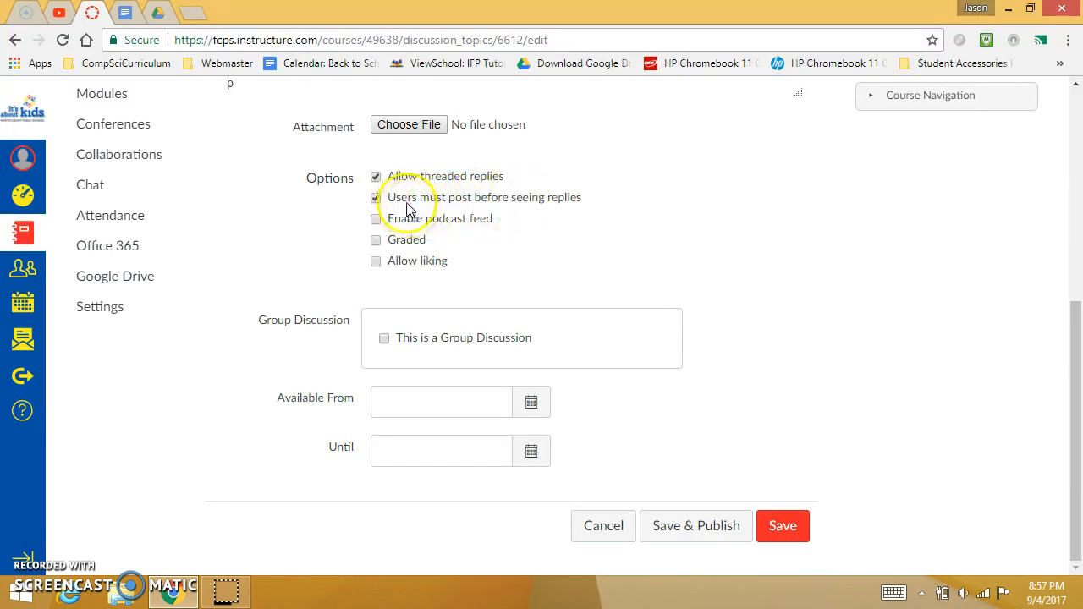
{"action": "left_click", "coordinate": [375, 198]}
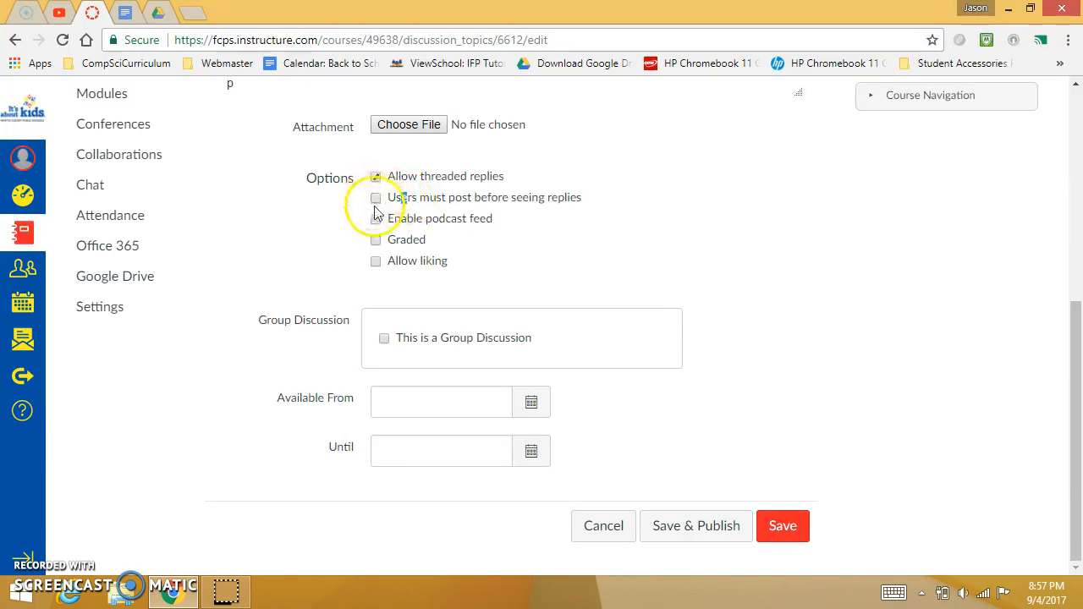
- Require users to post before seeing replies in the discussion's options
{"action": "left_click_drag", "start_coordinate": [401, 200], "coordinate": [407, 204]}
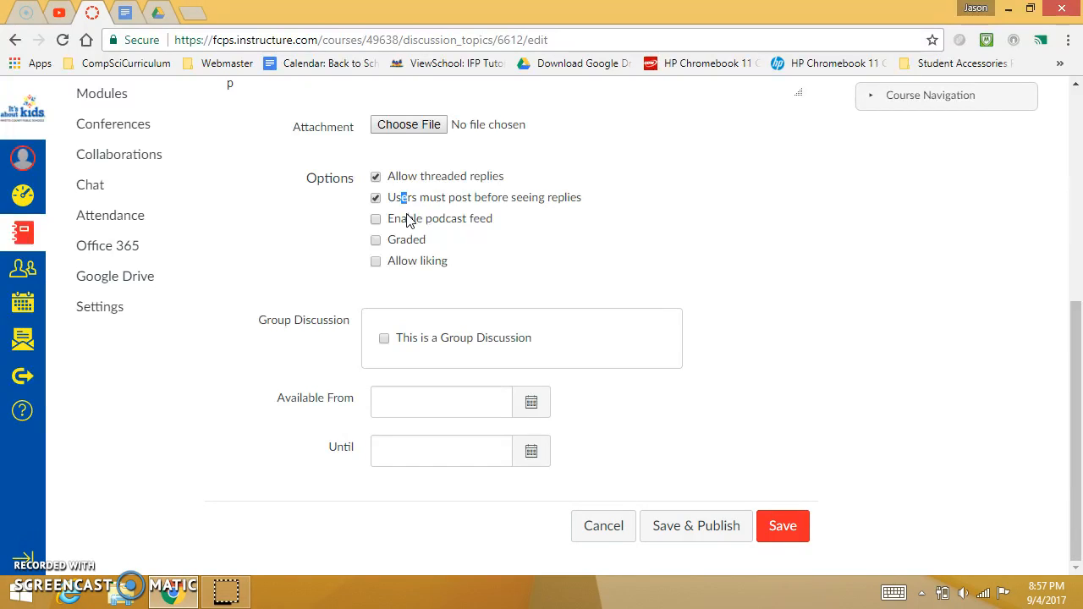
{"action": "left_click", "coordinate": [377, 200]}
{"action": "left_click", "coordinate": [377, 201]}
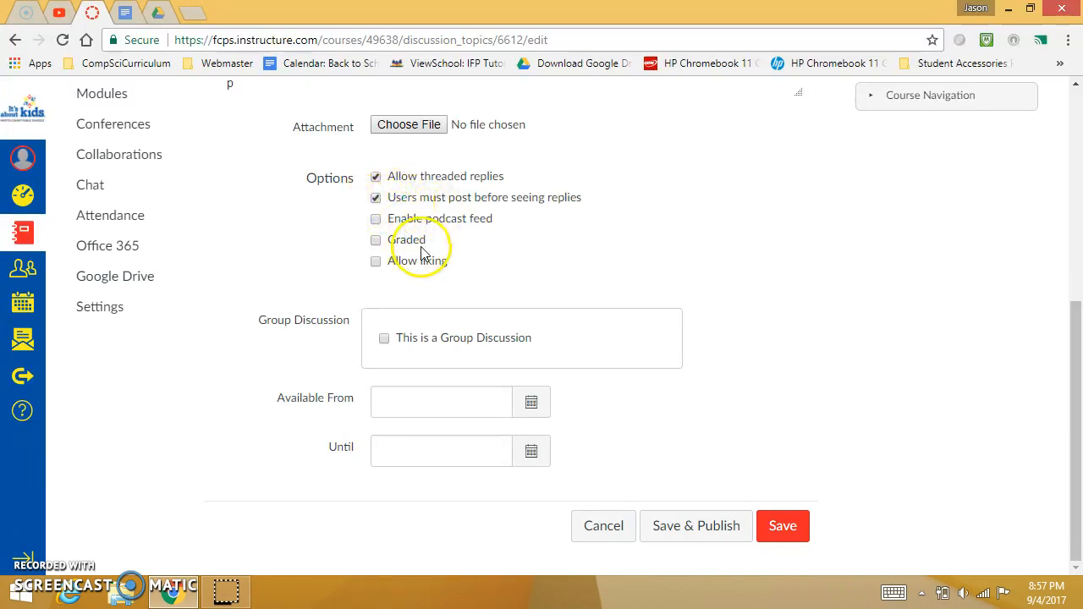
- Make Monday's Discussion a graded discussion
{"action": "left_click", "coordinate": [376, 240]}
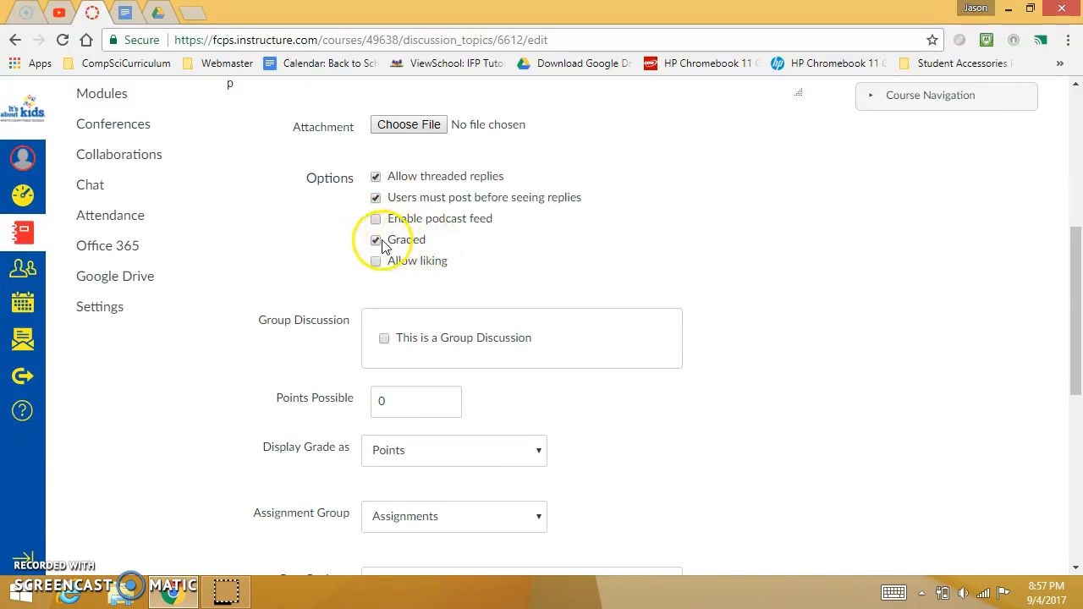
{"action": "left_click", "coordinate": [376, 243]}
{"action": "left_click", "coordinate": [376, 242]}
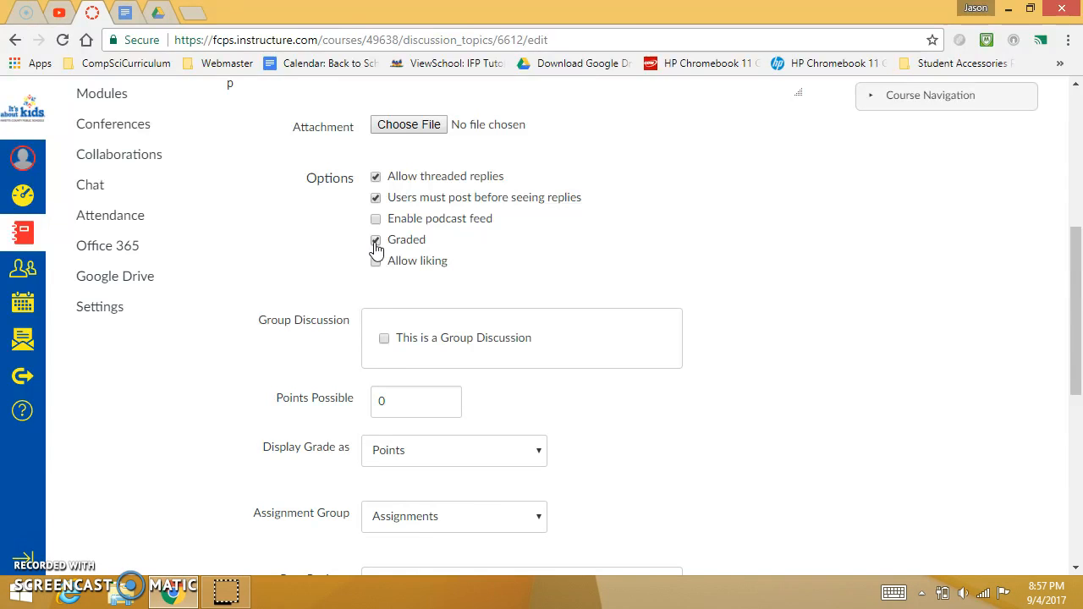
{"action": "left_click", "coordinate": [376, 241]}
{"action": "left_click", "coordinate": [376, 243]}
{"action": "left_click", "coordinate": [376, 242]}
{"action": "left_click", "coordinate": [376, 242]}
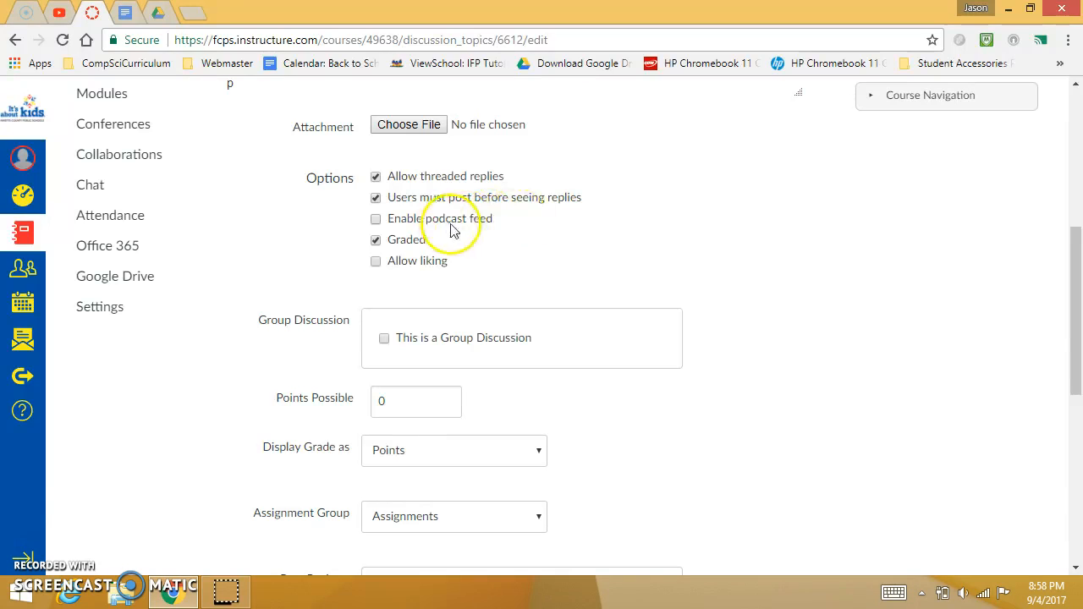
- Look over the discussion's reply options and its group, grading, peer review and assignment settings
{"action": "scroll", "coordinate": [675, 220], "scroll_direction": "up", "scroll_amount": 1}
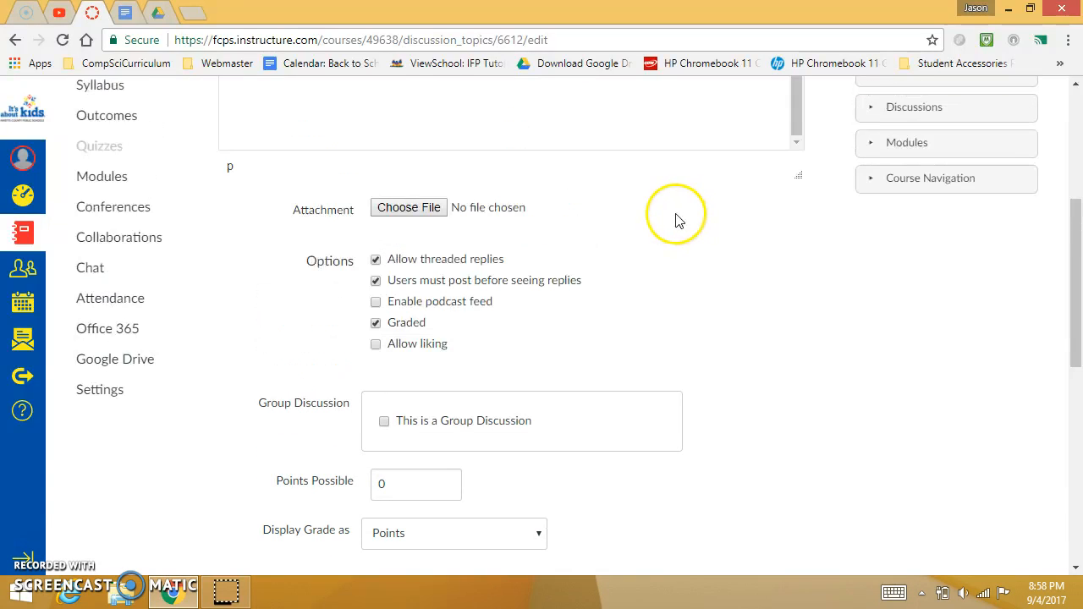
{"action": "scroll", "coordinate": [501, 292], "scroll_direction": "down", "scroll_amount": 1}
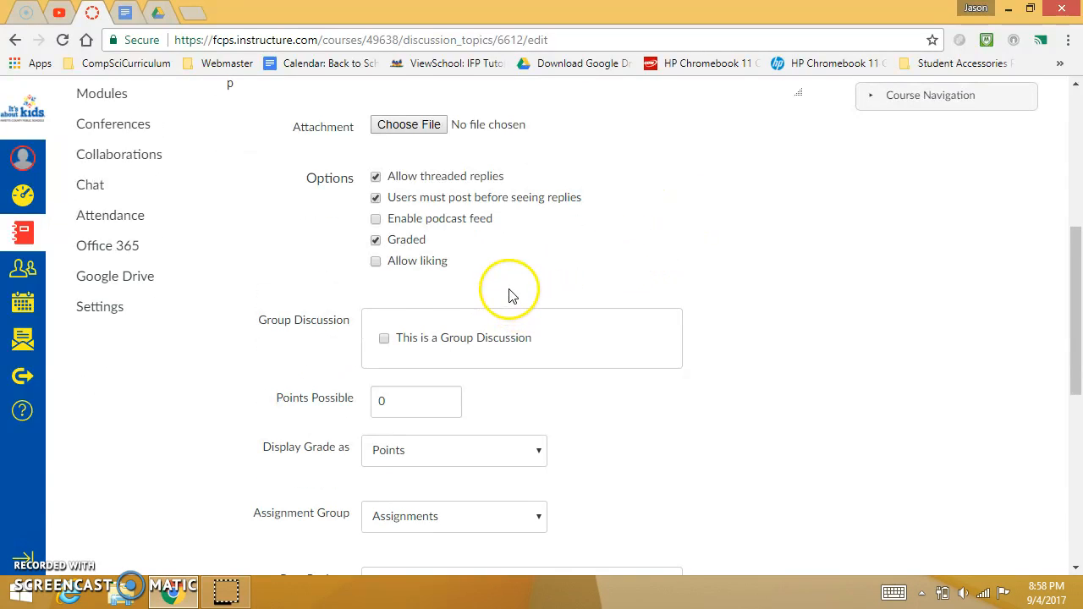
{"action": "left_click", "coordinate": [400, 180]}
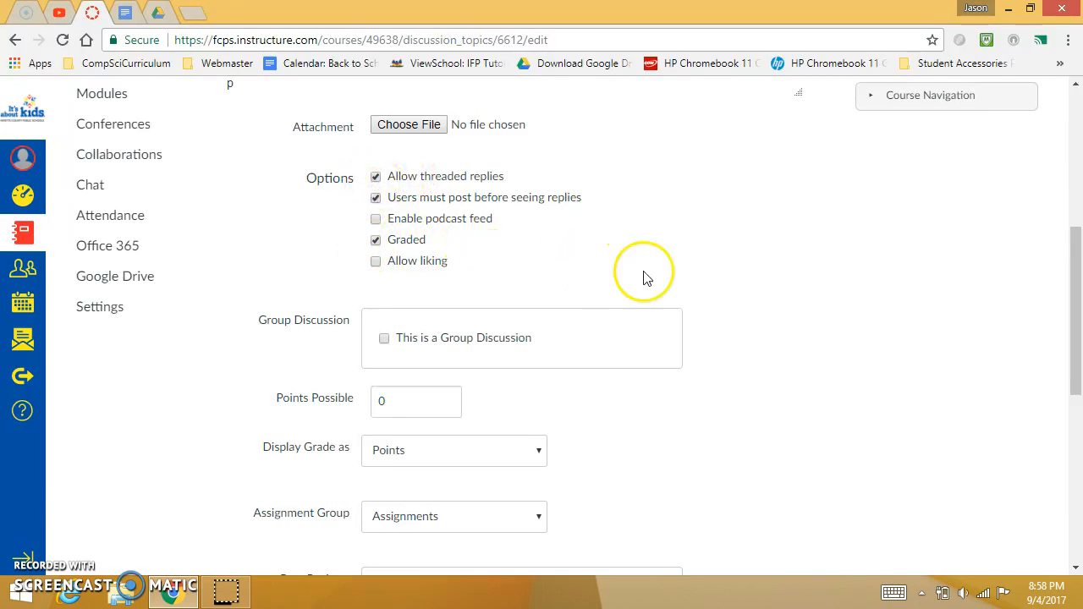
{"action": "scroll", "coordinate": [703, 288], "scroll_direction": "down", "scroll_amount": 1}
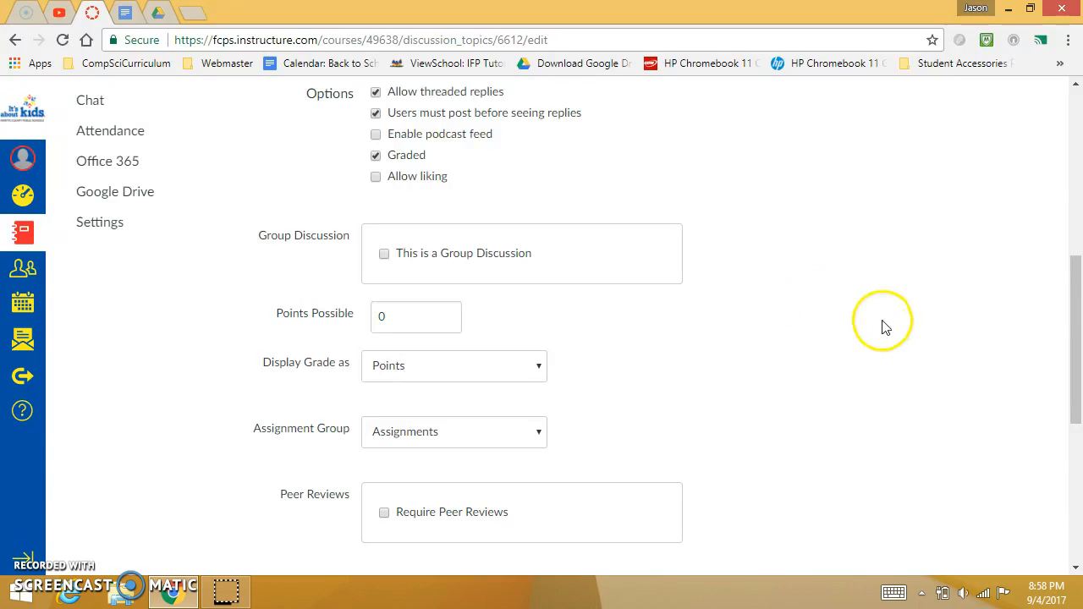
{"action": "scroll", "coordinate": [883, 326], "scroll_direction": "down", "scroll_amount": 1}
{"action": "scroll", "coordinate": [449, 219], "scroll_direction": "up", "scroll_amount": 1}
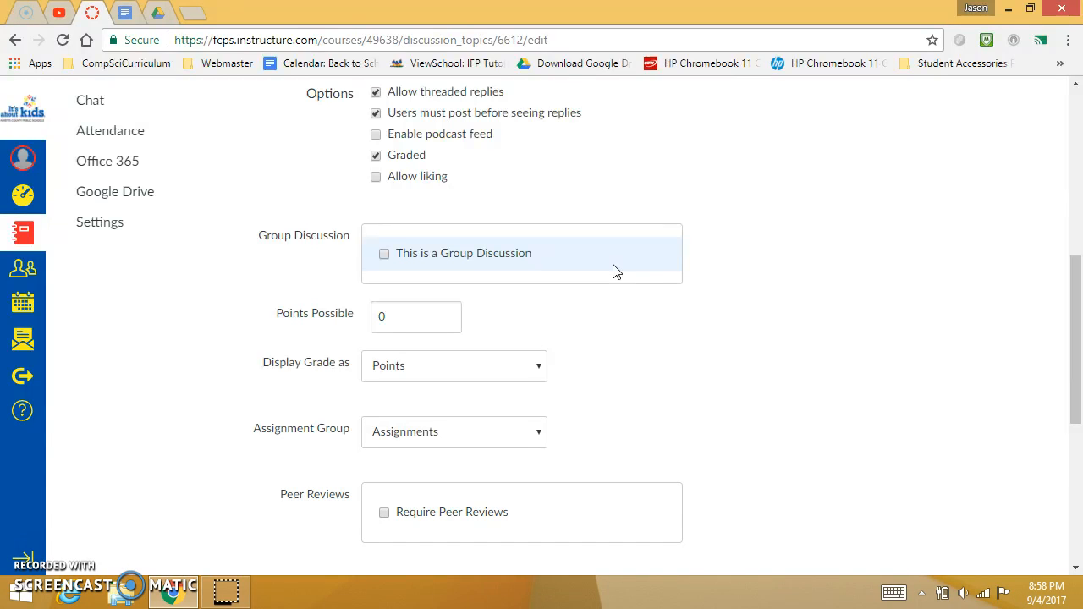
{"action": "scroll", "coordinate": [613, 277], "scroll_direction": "down", "scroll_amount": 1}
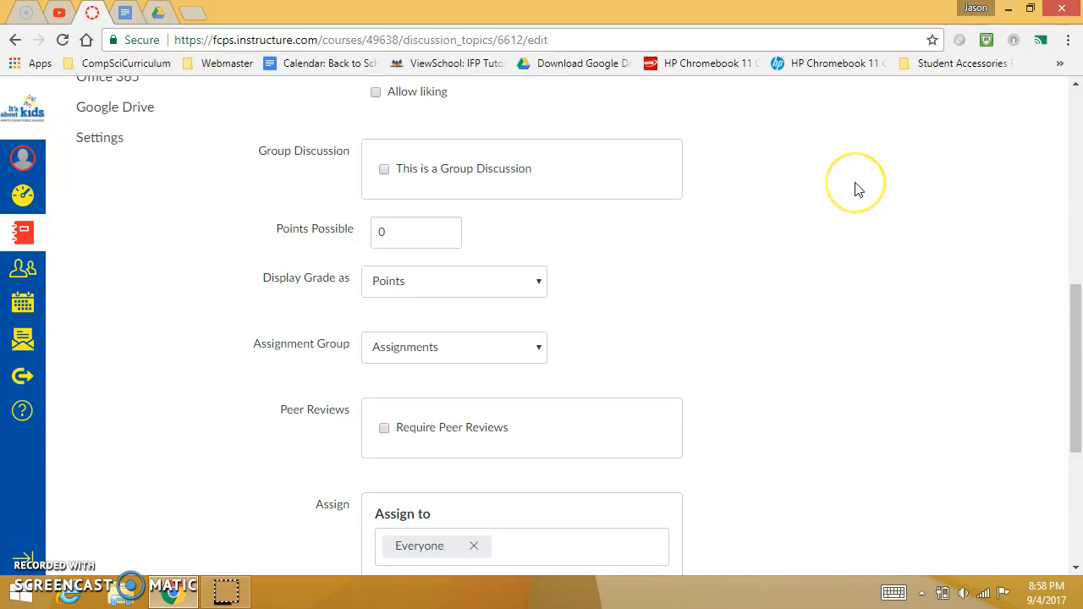
{"action": "scroll", "coordinate": [854, 188], "scroll_direction": "down", "scroll_amount": 1}
{"action": "scroll", "coordinate": [375, 213], "scroll_direction": "up", "scroll_amount": 2}
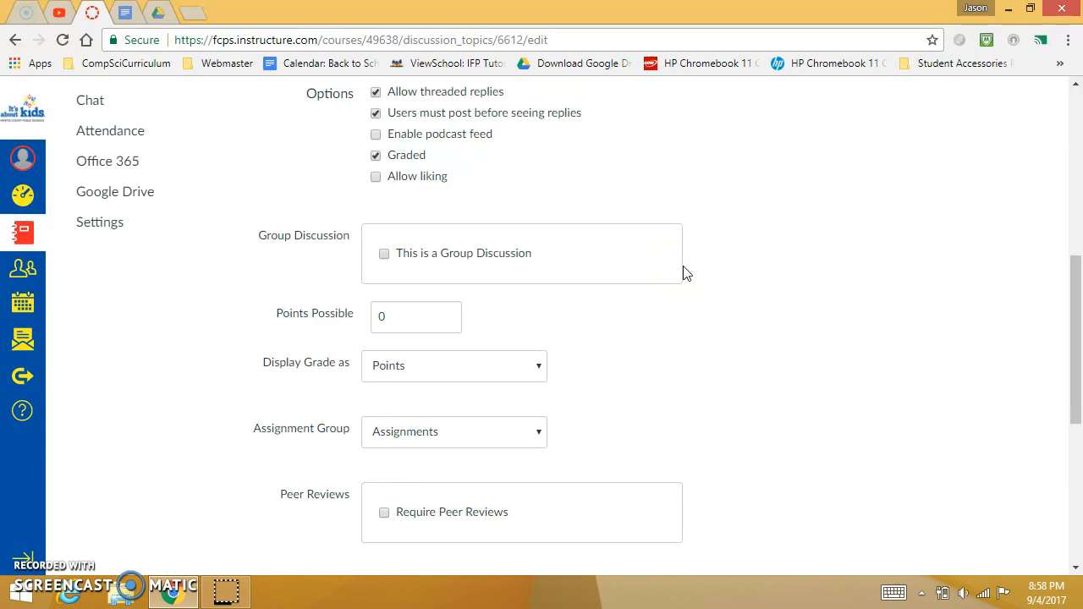
- Set the points possible for the graded discussion to 10
{"action": "scroll", "coordinate": [580, 316], "scroll_direction": "down", "scroll_amount": 2}
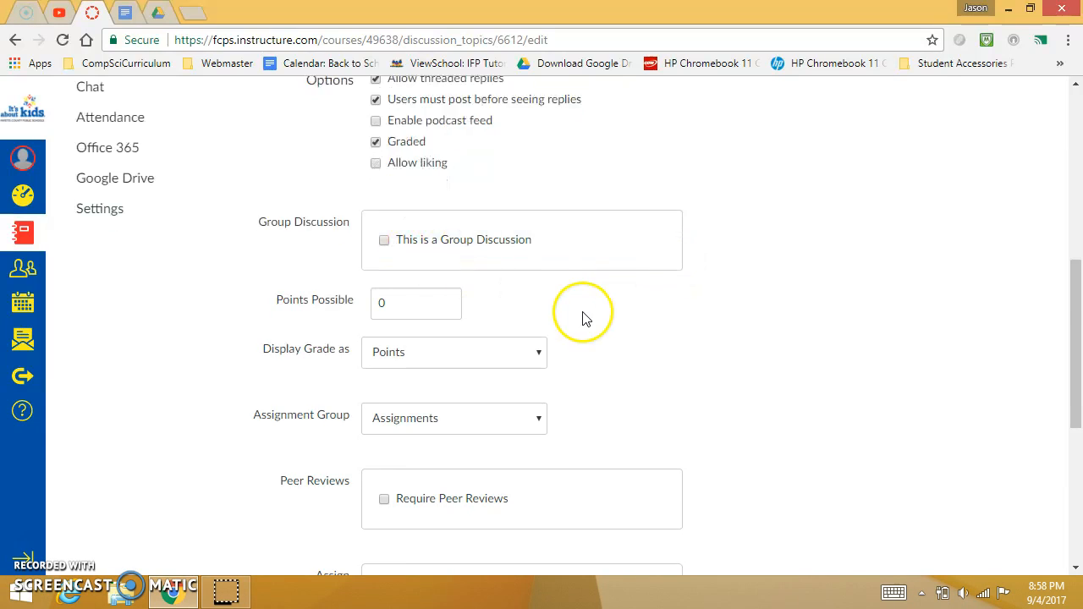
{"action": "scroll", "coordinate": [465, 300], "scroll_direction": "up", "scroll_amount": 2}
{"action": "scroll", "coordinate": [634, 312], "scroll_direction": "down", "scroll_amount": 2}
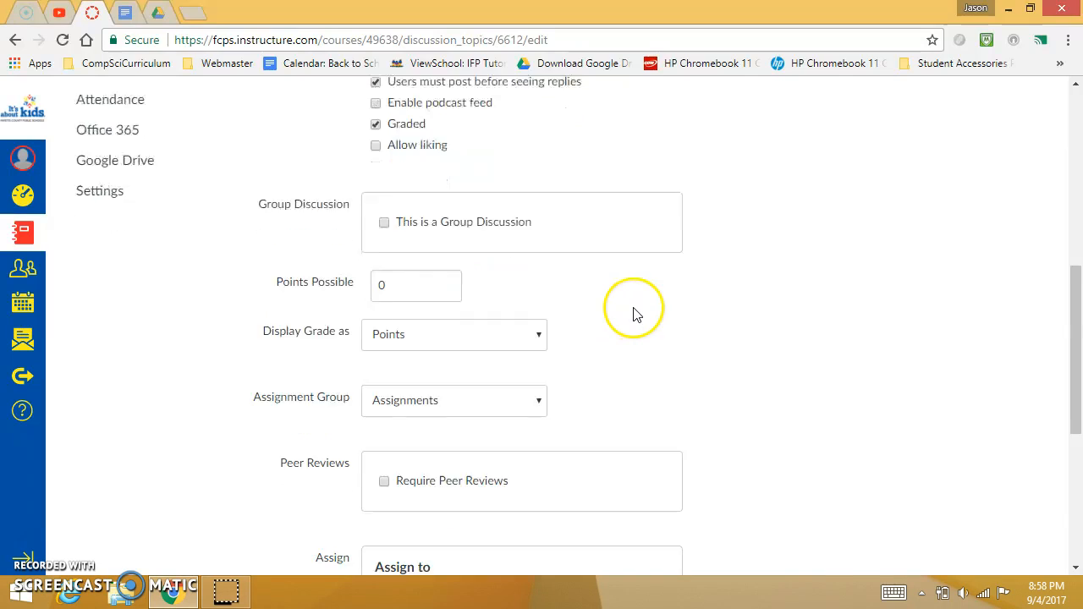
{"action": "scroll", "coordinate": [709, 272], "scroll_direction": "down", "scroll_amount": 1}
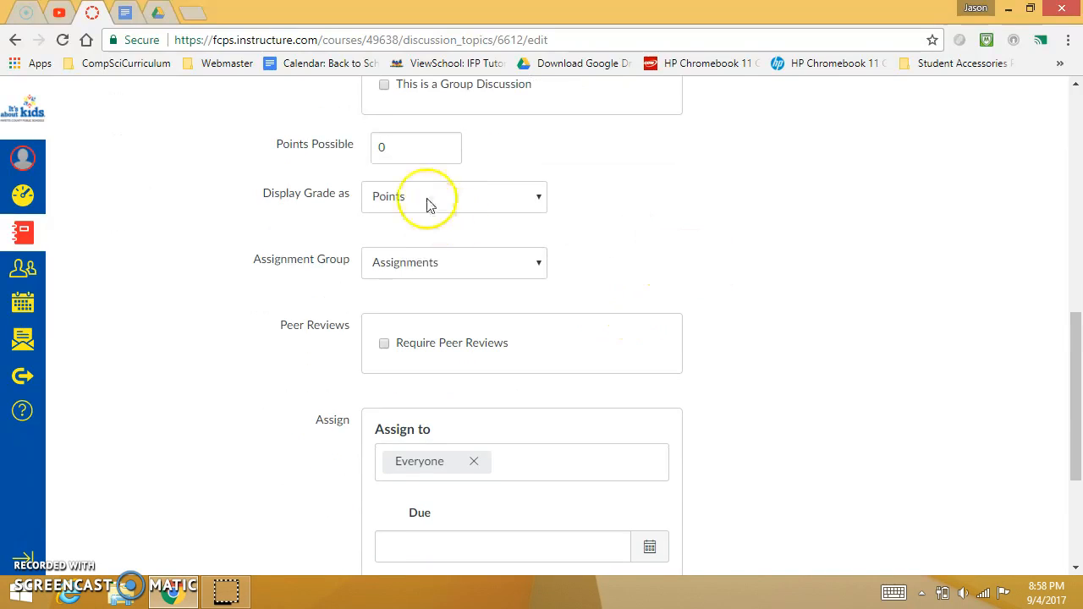
{"action": "left_click_drag", "start_coordinate": [411, 150], "coordinate": [358, 158]}
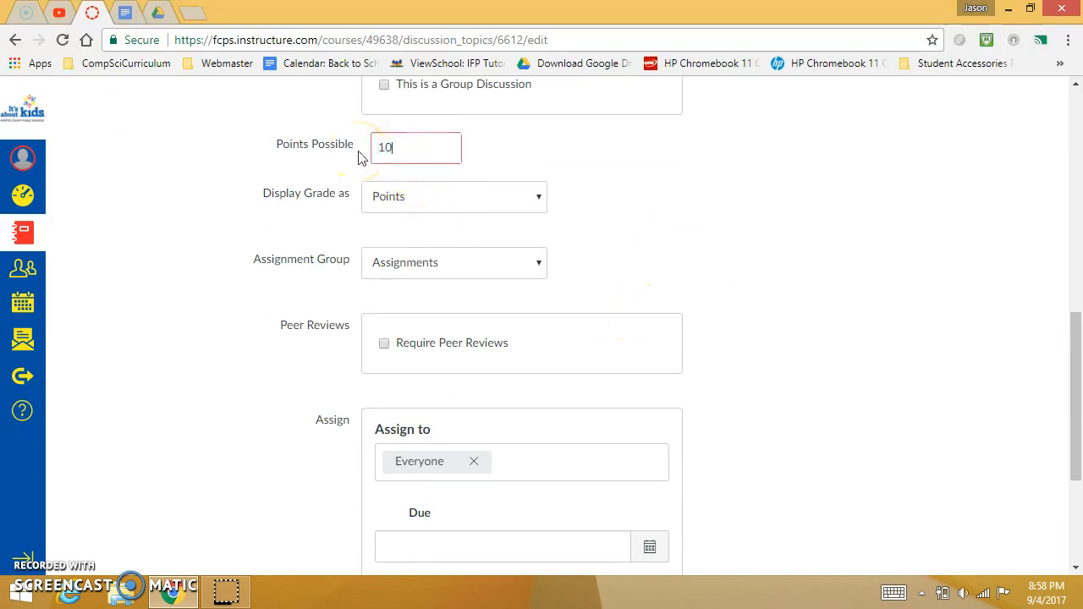
{"action": "type", "text": "10"}
- Turn the discussion's Graded option off and back on
{"action": "scroll", "coordinate": [364, 161], "scroll_direction": "up", "scroll_amount": 4}
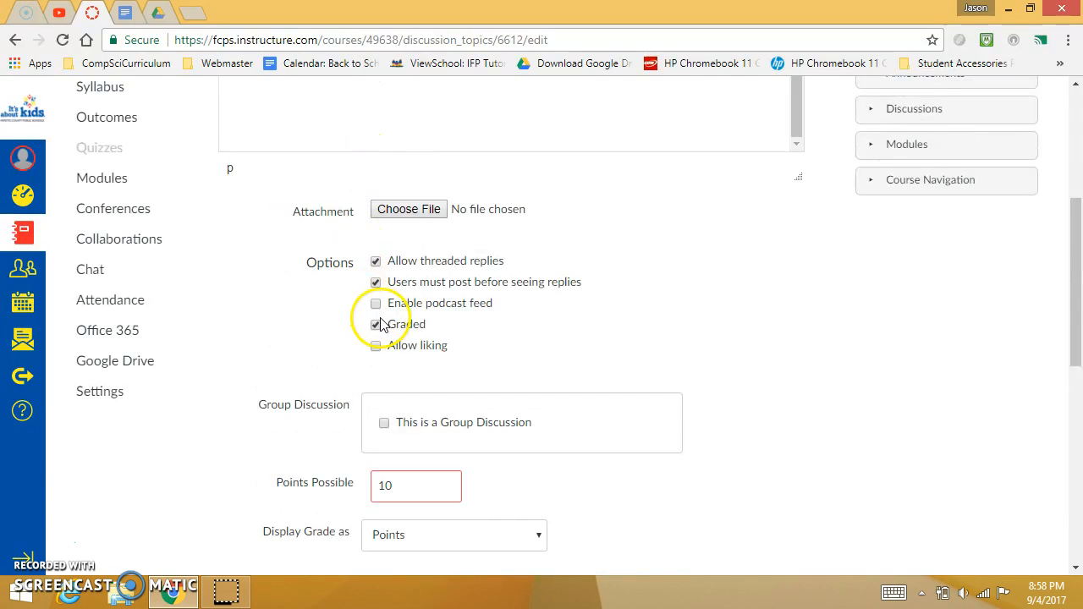
{"action": "left_click", "coordinate": [376, 325]}
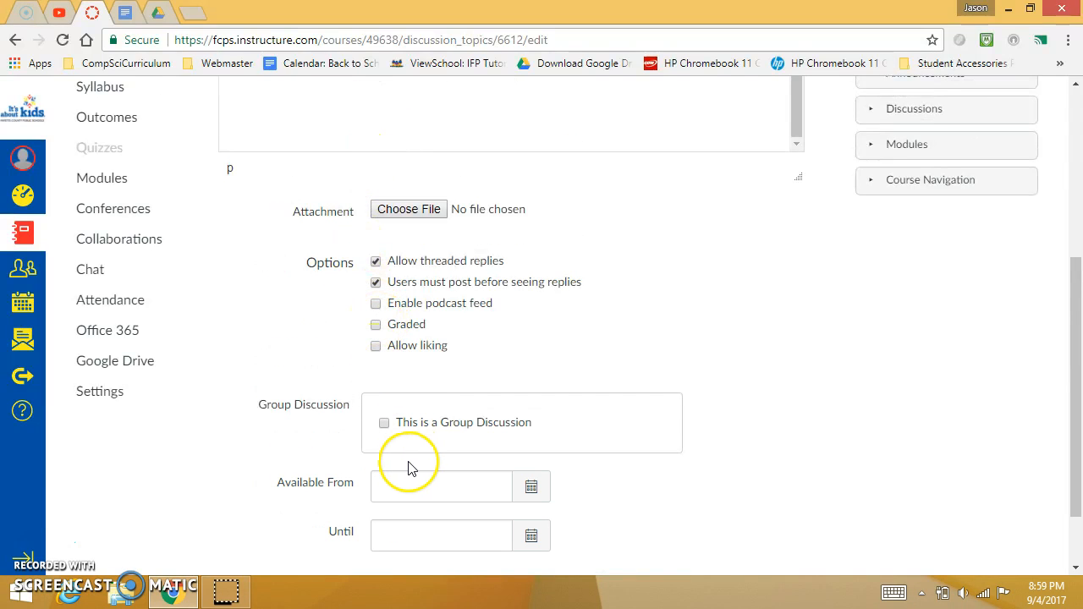
{"action": "left_click", "coordinate": [376, 325]}
{"action": "scroll", "coordinate": [423, 341], "scroll_direction": "down", "scroll_amount": 3}
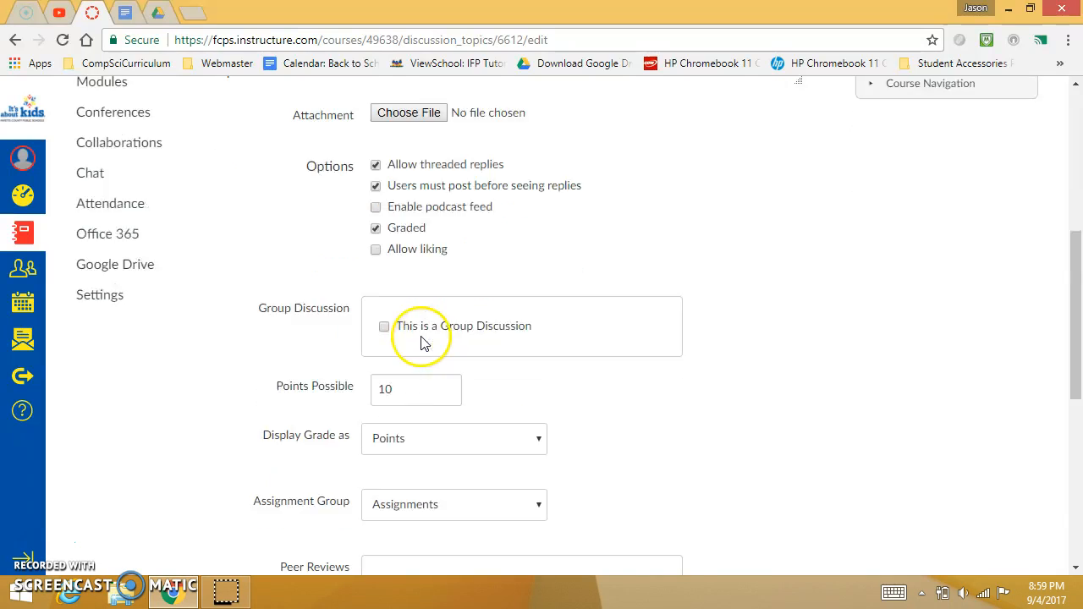
- Choose Points as the way the discussion's grade is displayed
{"action": "left_click_drag", "start_coordinate": [412, 232], "coordinate": [353, 230]}
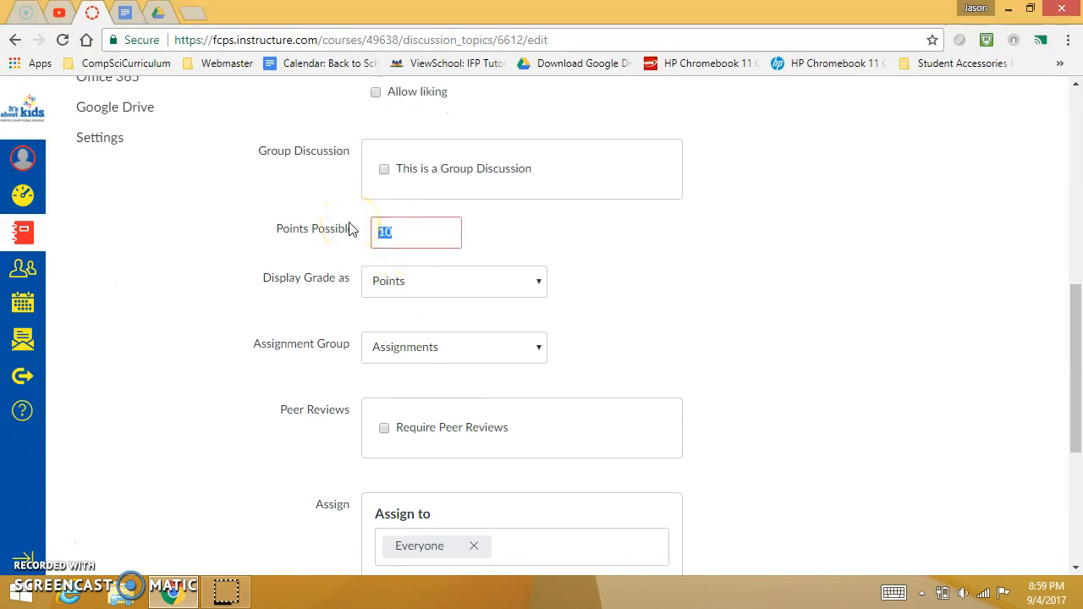
{"action": "left_click", "coordinate": [459, 282]}
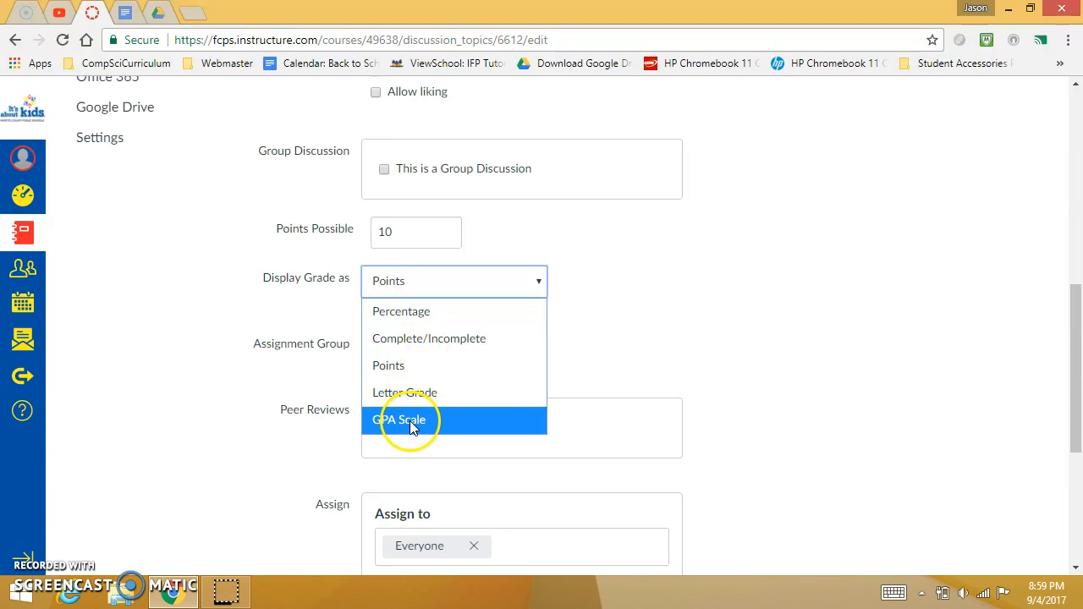
{"action": "left_click", "coordinate": [414, 374]}
- Check the discussion's prompt text in the content editor
{"action": "scroll", "coordinate": [634, 314], "scroll_direction": "up", "scroll_amount": 6}
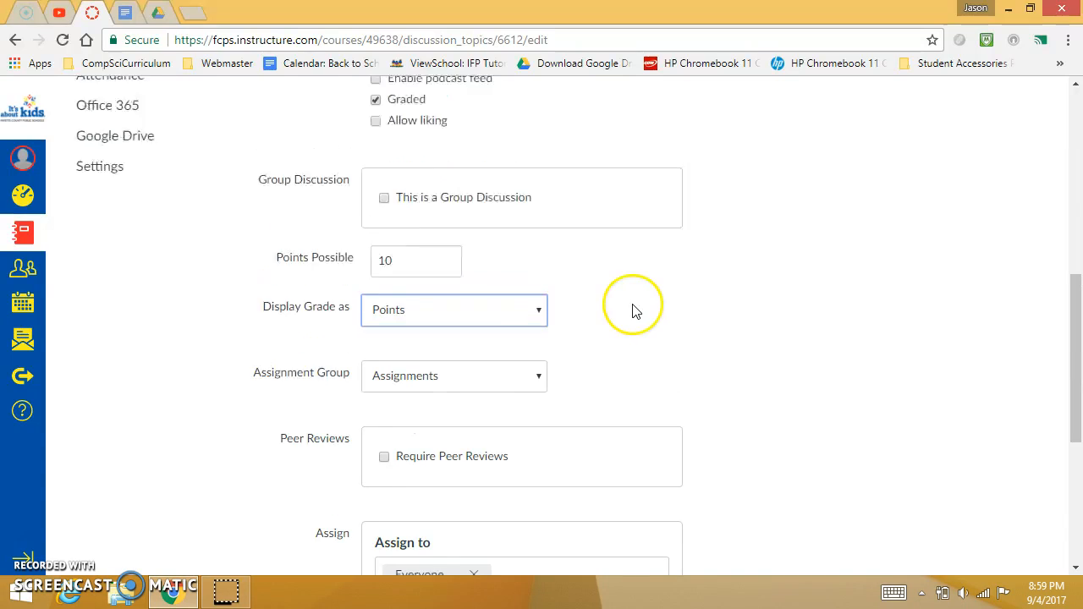
{"action": "scroll", "coordinate": [634, 320], "scroll_direction": "down", "scroll_amount": 3}
{"action": "scroll", "coordinate": [510, 259], "scroll_direction": "up", "scroll_amount": 4}
{"action": "triple_click", "coordinate": [511, 265]}
{"action": "scroll", "coordinate": [509, 268], "scroll_direction": "up", "scroll_amount": 1}
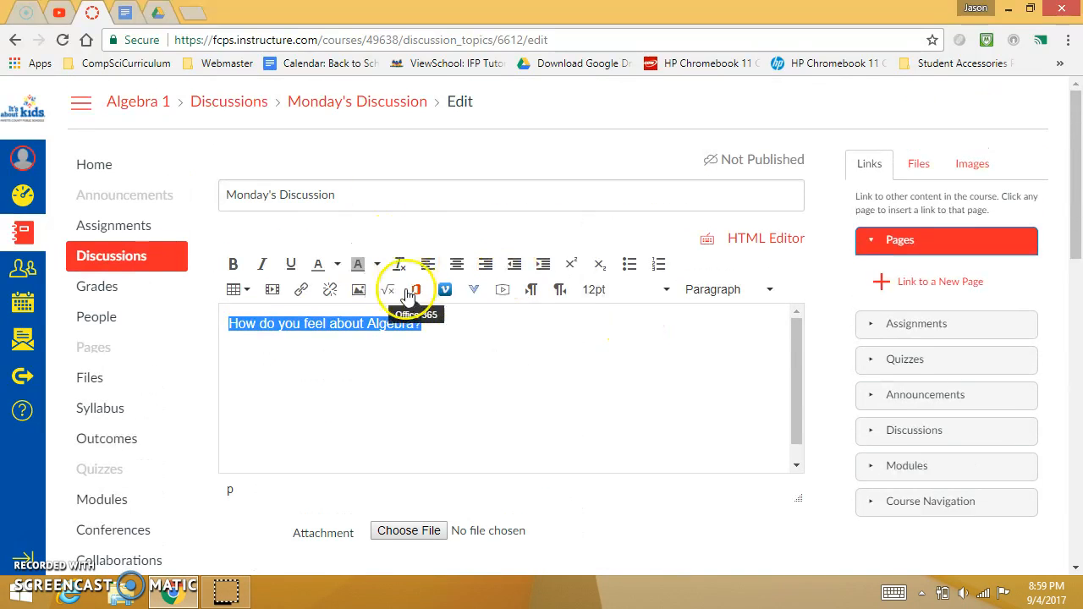
{"action": "left_click", "coordinate": [452, 332]}
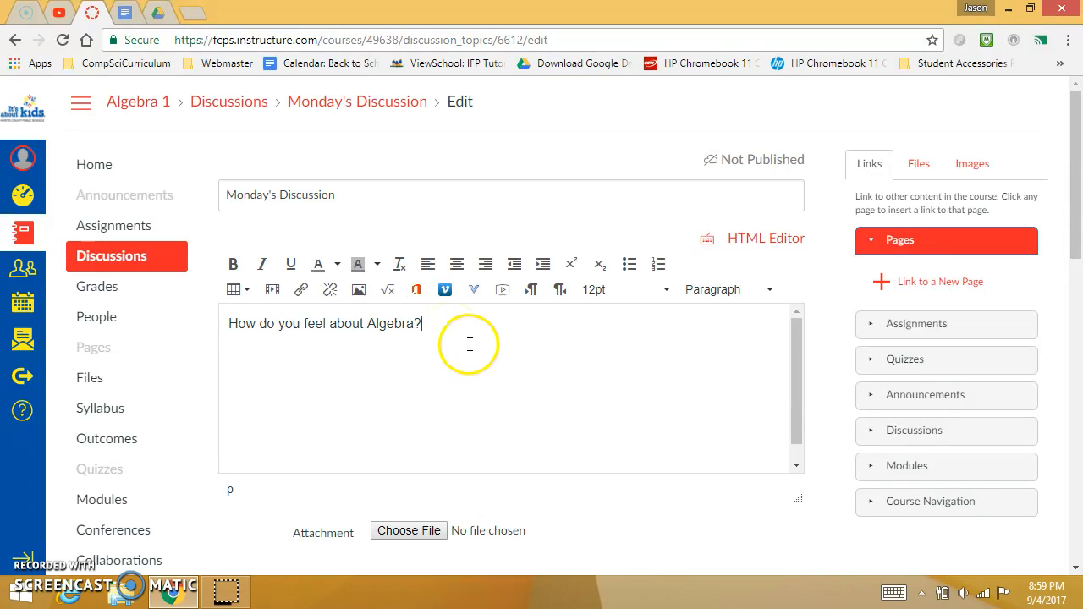
- Set the discussion's due date for everyone to September 8, 2017
{"action": "scroll", "coordinate": [459, 390], "scroll_direction": "down", "scroll_amount": 5}
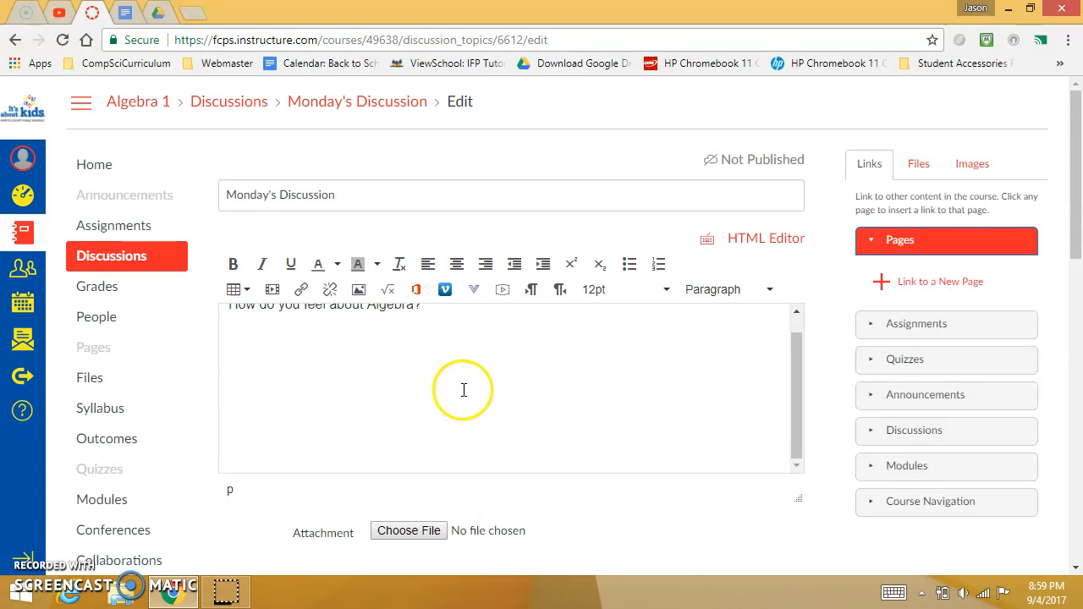
{"action": "scroll", "coordinate": [519, 398], "scroll_direction": "down", "scroll_amount": 5}
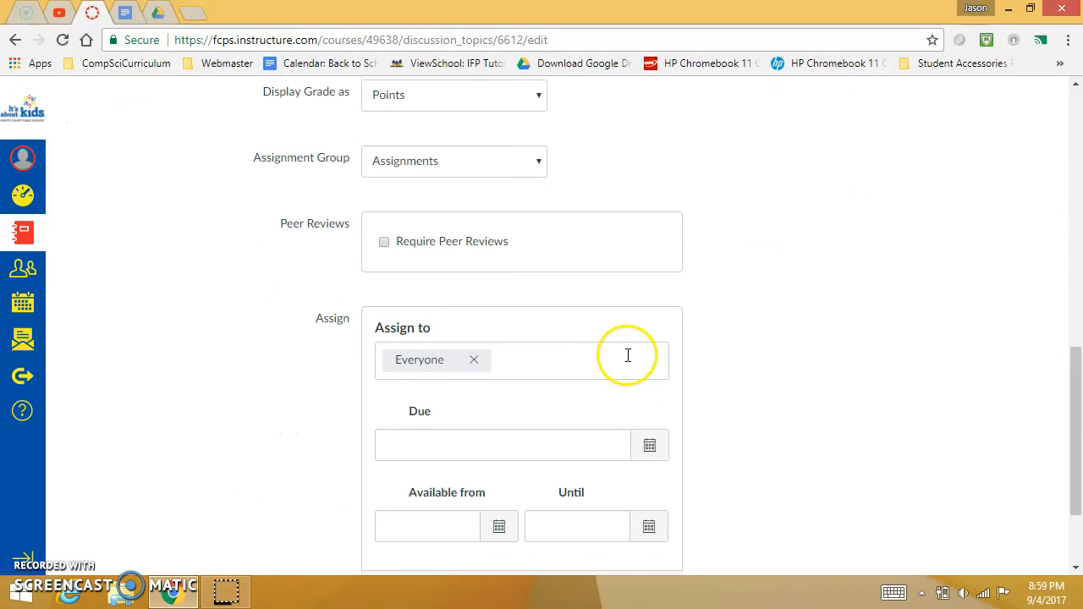
{"action": "scroll", "coordinate": [769, 329], "scroll_direction": "down", "scroll_amount": 3}
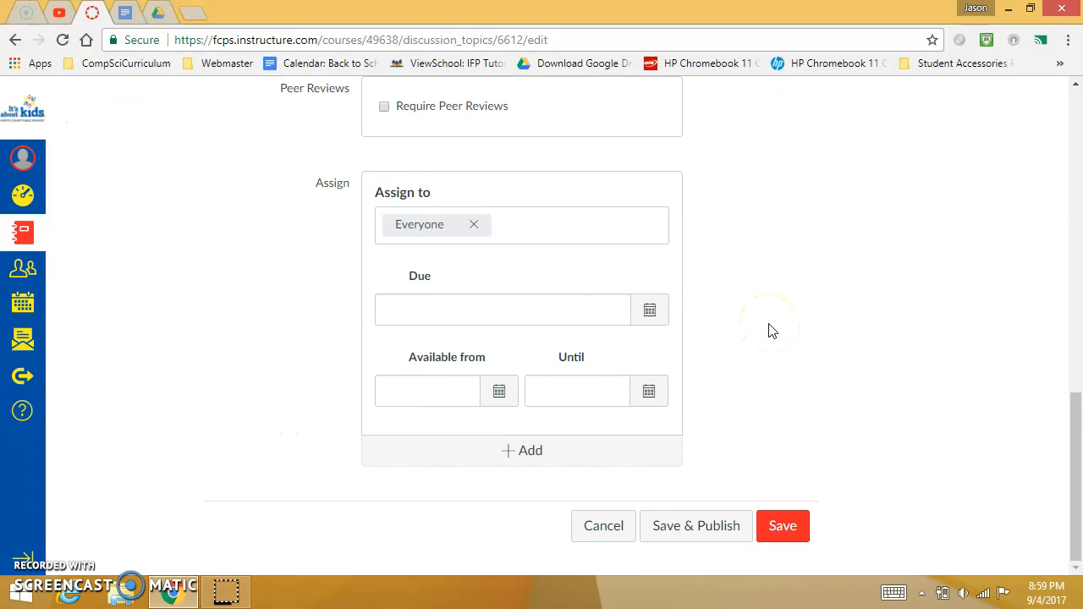
{"action": "scroll", "coordinate": [470, 233], "scroll_direction": "up", "scroll_amount": 3}
{"action": "scroll", "coordinate": [416, 276], "scroll_direction": "down", "scroll_amount": 3}
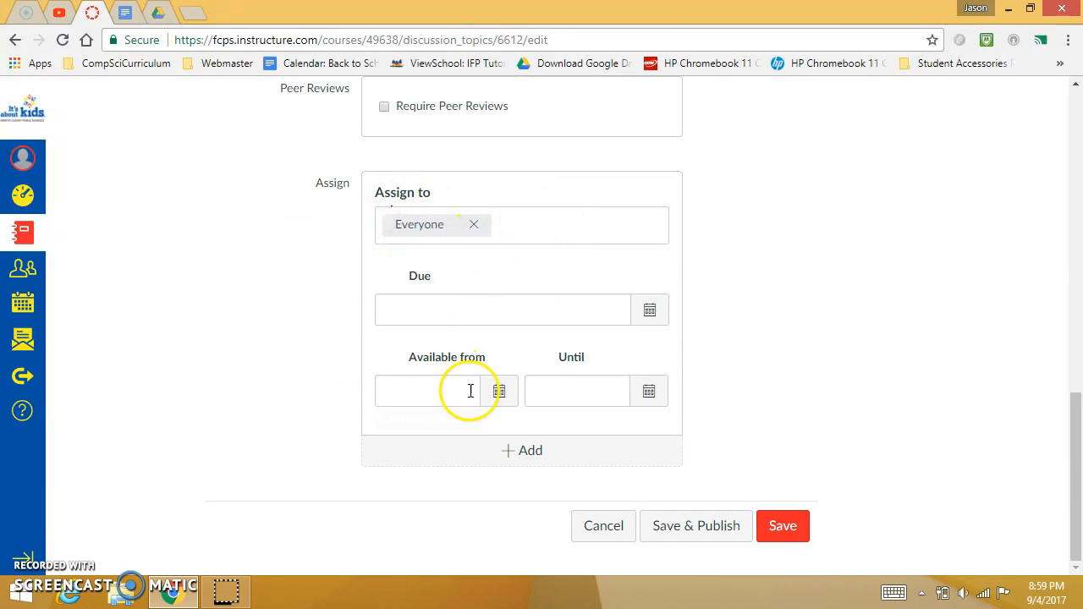
{"action": "left_click", "coordinate": [649, 311]}
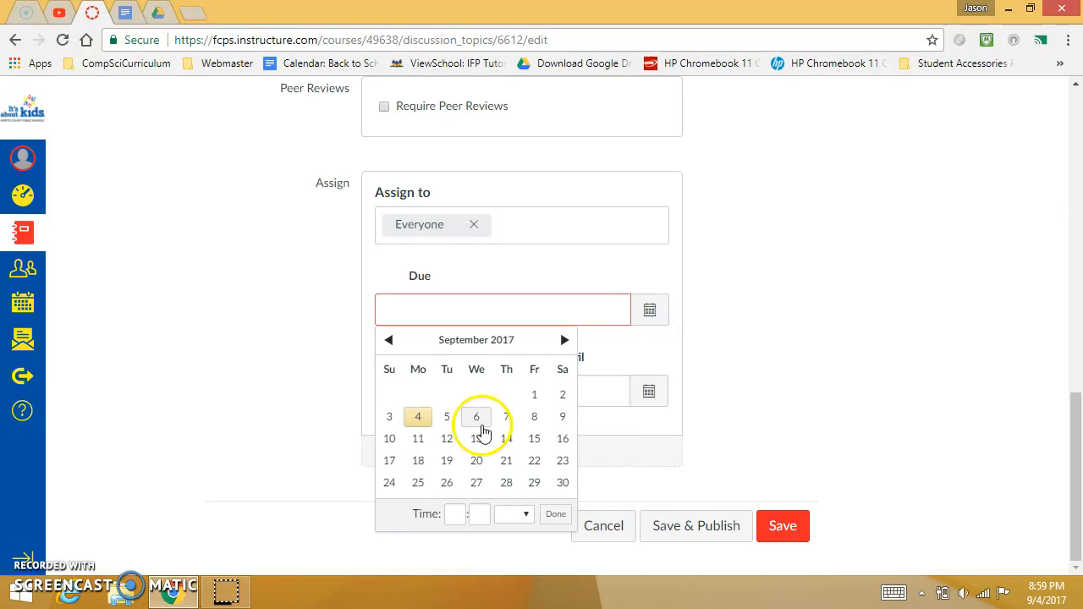
{"action": "left_click", "coordinate": [534, 417]}
{"action": "left_click", "coordinate": [815, 309]}
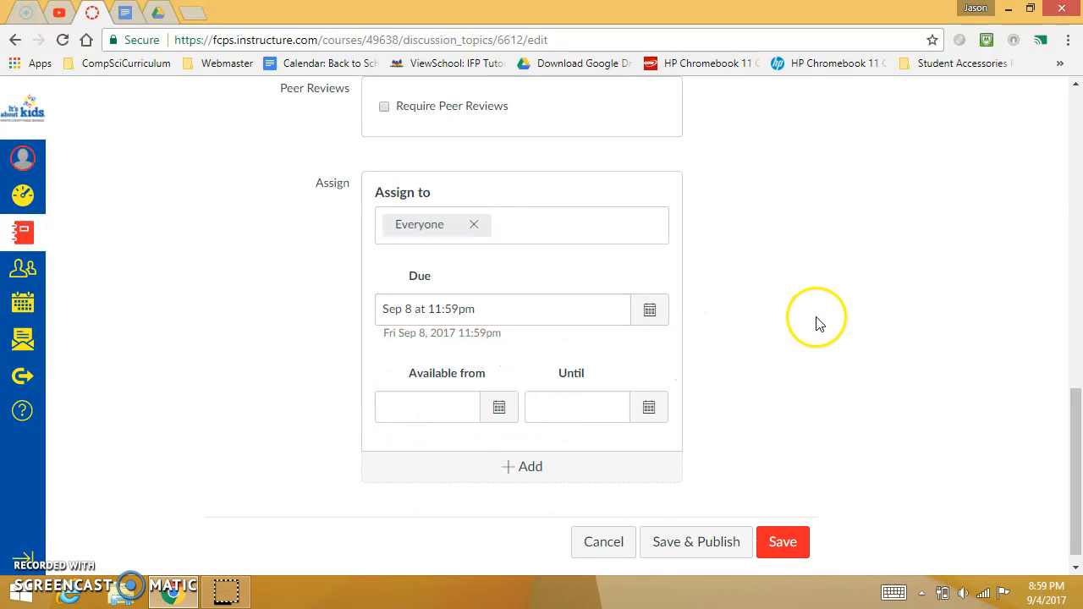
- Save and publish Monday's Discussion, and look over its published page
{"action": "scroll", "coordinate": [762, 480], "scroll_direction": "down", "scroll_amount": 1}
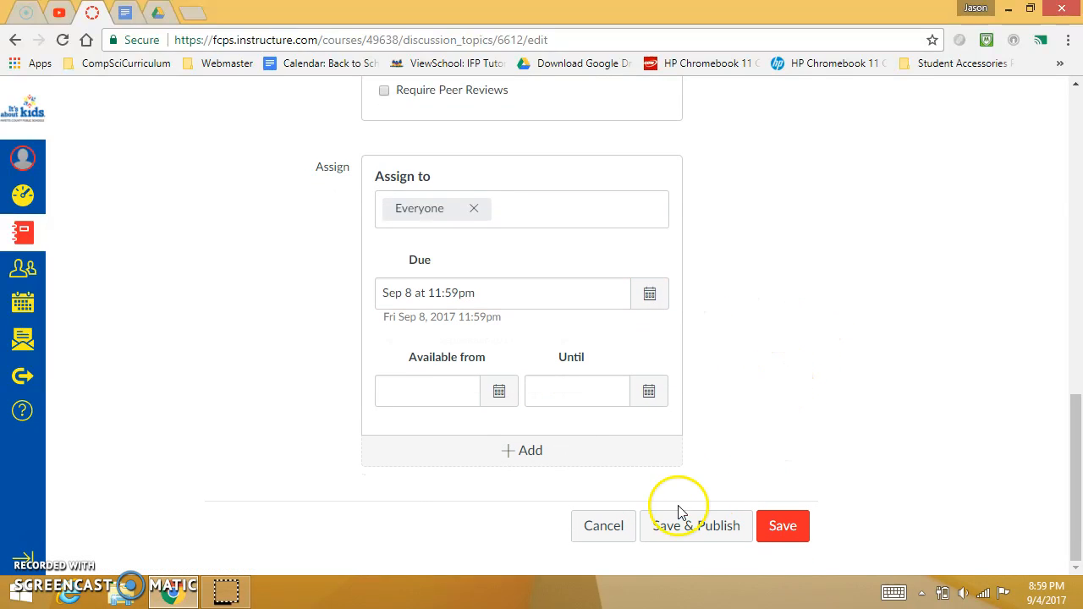
{"action": "left_click", "coordinate": [715, 540]}
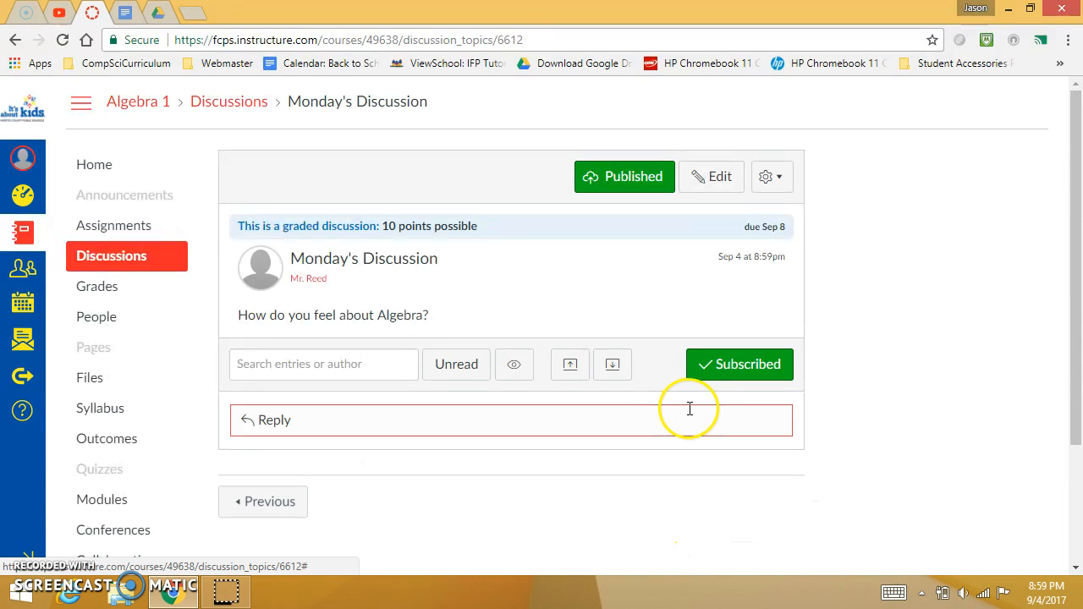
{"action": "scroll", "coordinate": [583, 409], "scroll_direction": "down", "scroll_amount": 2}
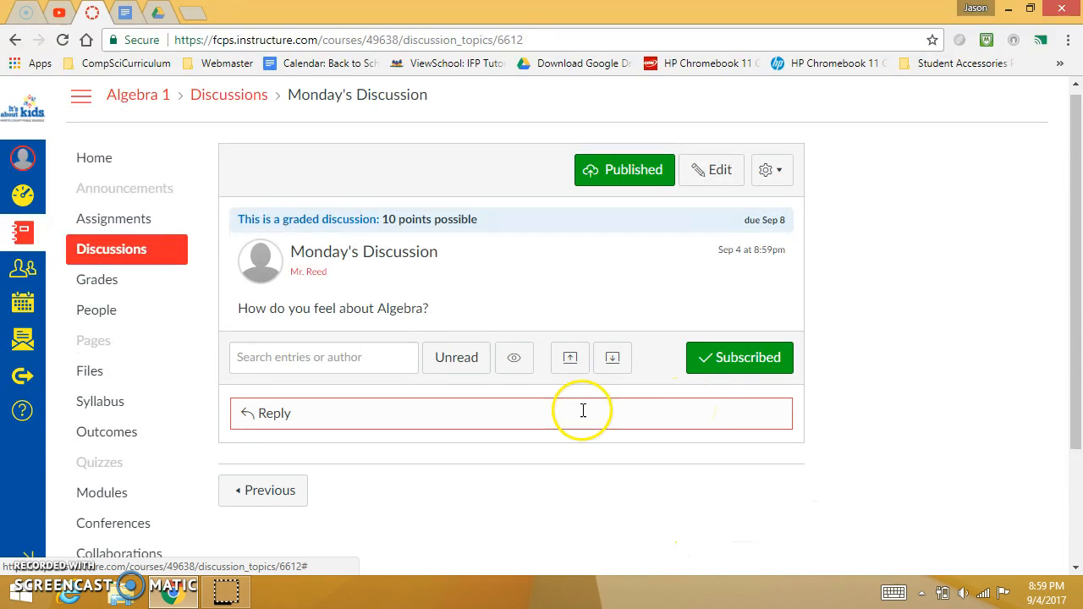
{"action": "scroll", "coordinate": [581, 415], "scroll_direction": "up", "scroll_amount": 1}
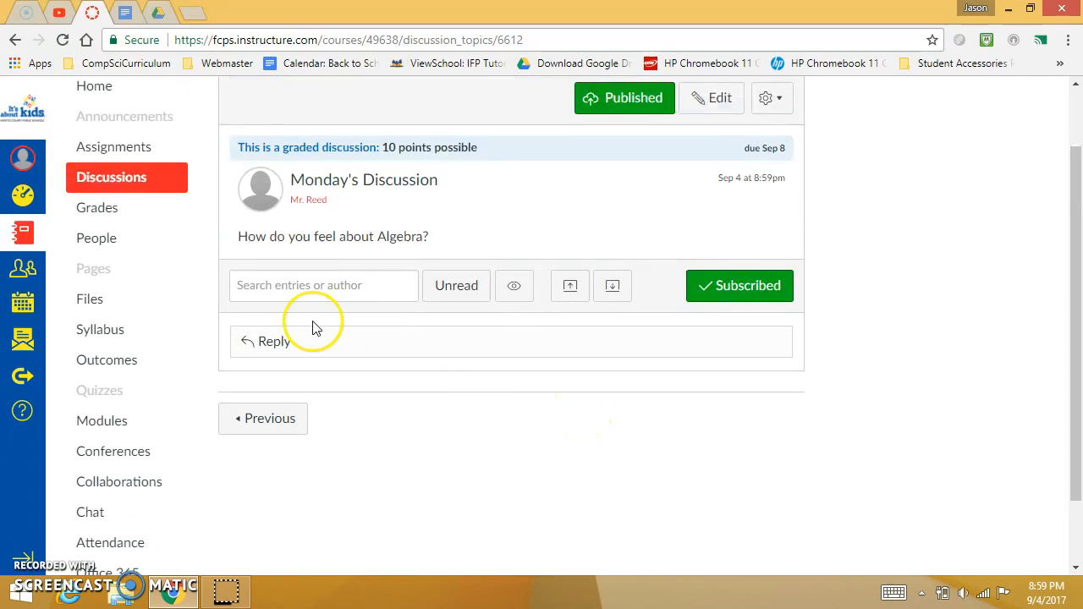
{"action": "scroll", "coordinate": [449, 245], "scroll_direction": "up", "scroll_amount": 1}
{"action": "scroll", "coordinate": [448, 245], "scroll_direction": "down", "scroll_amount": 1}
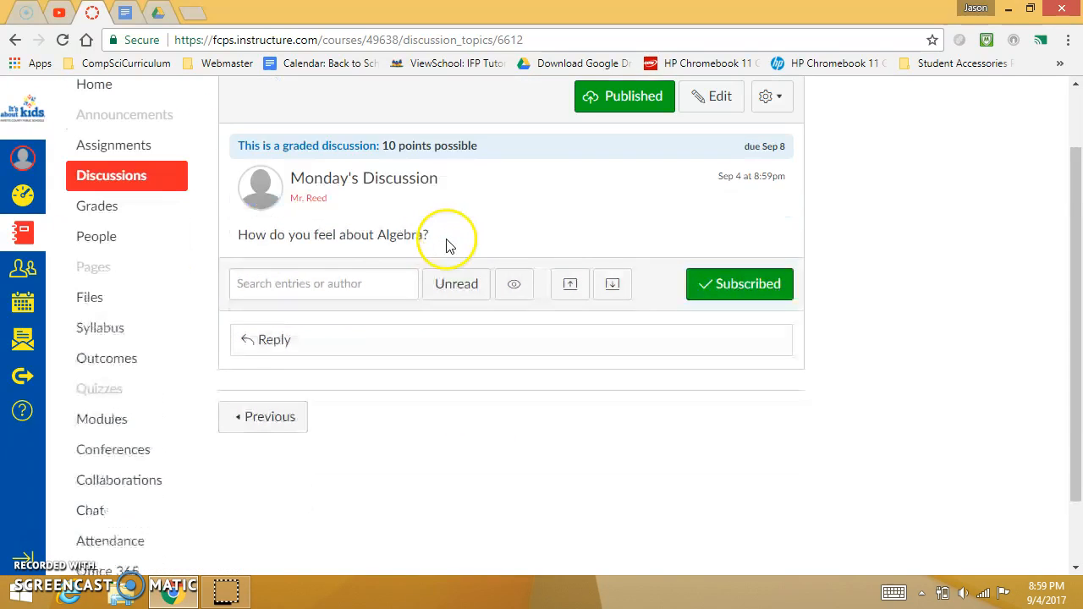
- Review the prompt and reply area on the published page of Monday's Discussion
{"action": "left_click_drag", "start_coordinate": [266, 231], "coordinate": [415, 230]}
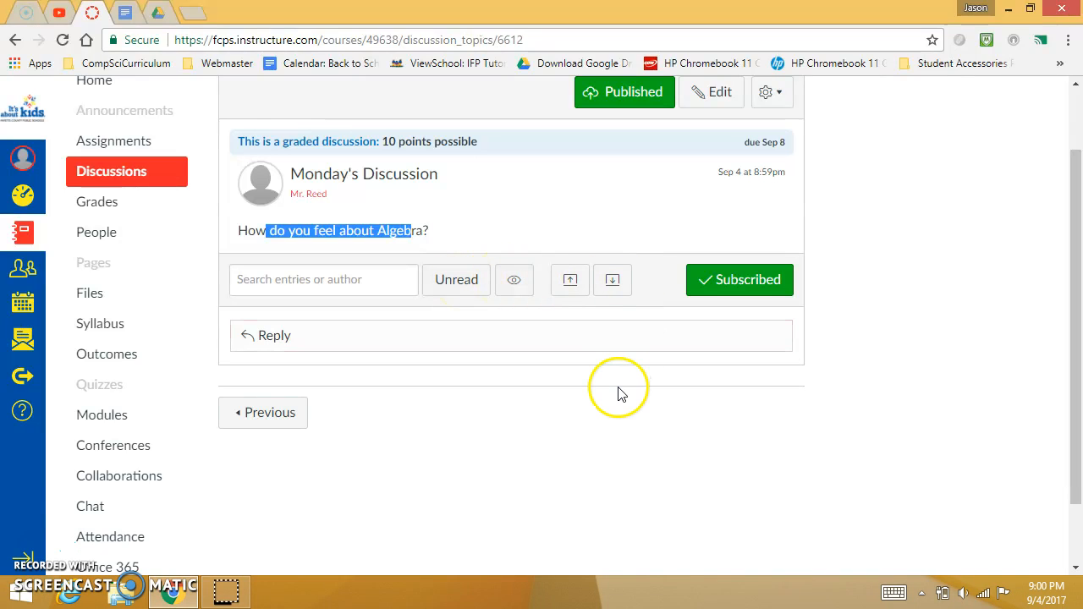
{"action": "scroll", "coordinate": [612, 404], "scroll_direction": "down", "scroll_amount": 2}
{"action": "scroll", "coordinate": [612, 404], "scroll_direction": "up", "scroll_amount": 2}
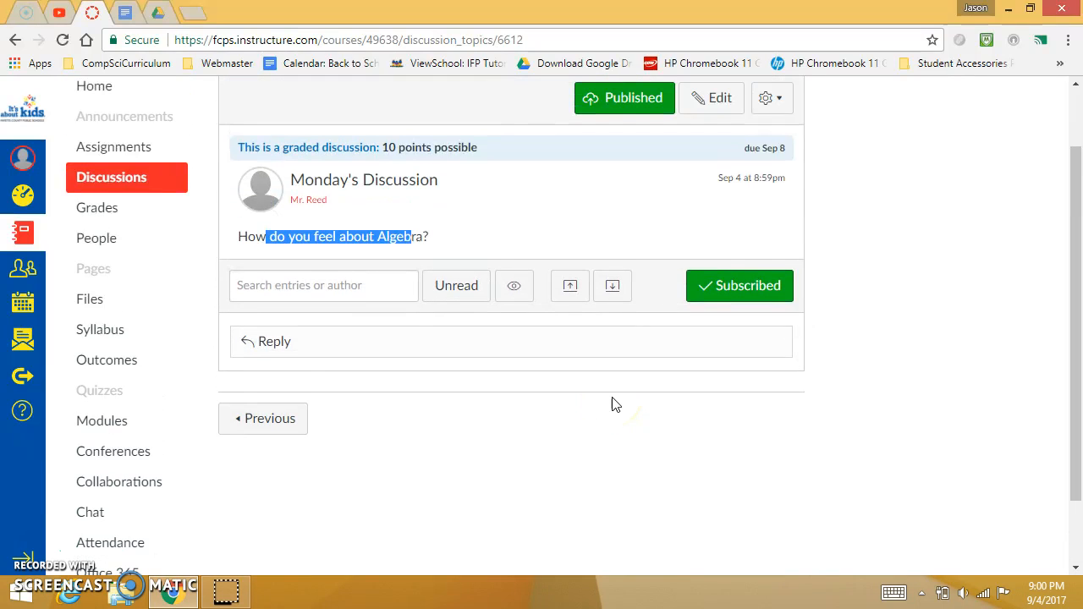
{"action": "left_click", "coordinate": [906, 210]}
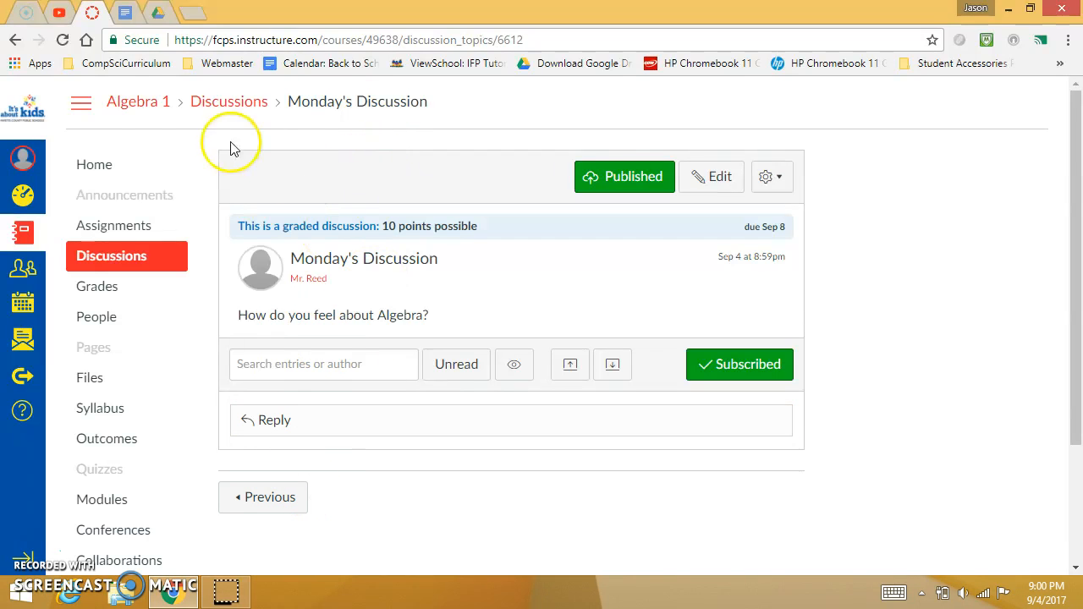
- Open the "What is your favorite number, and why?" discussion from the Algebra 1 home page, look through its student replies, and return
{"action": "left_click", "coordinate": [138, 104]}
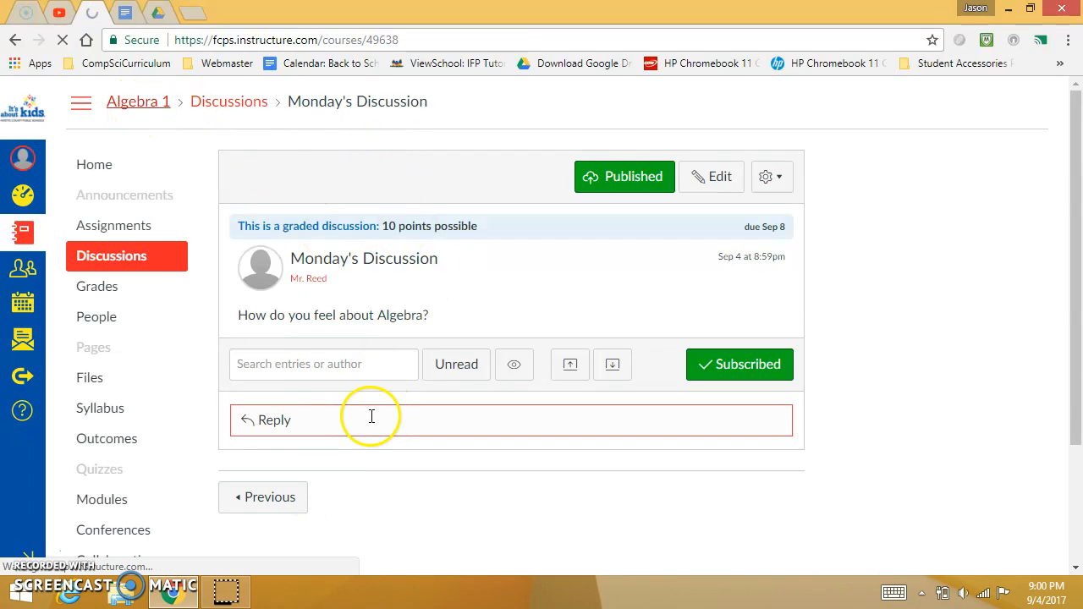
{"action": "scroll", "coordinate": [388, 418], "scroll_direction": "down", "scroll_amount": 4}
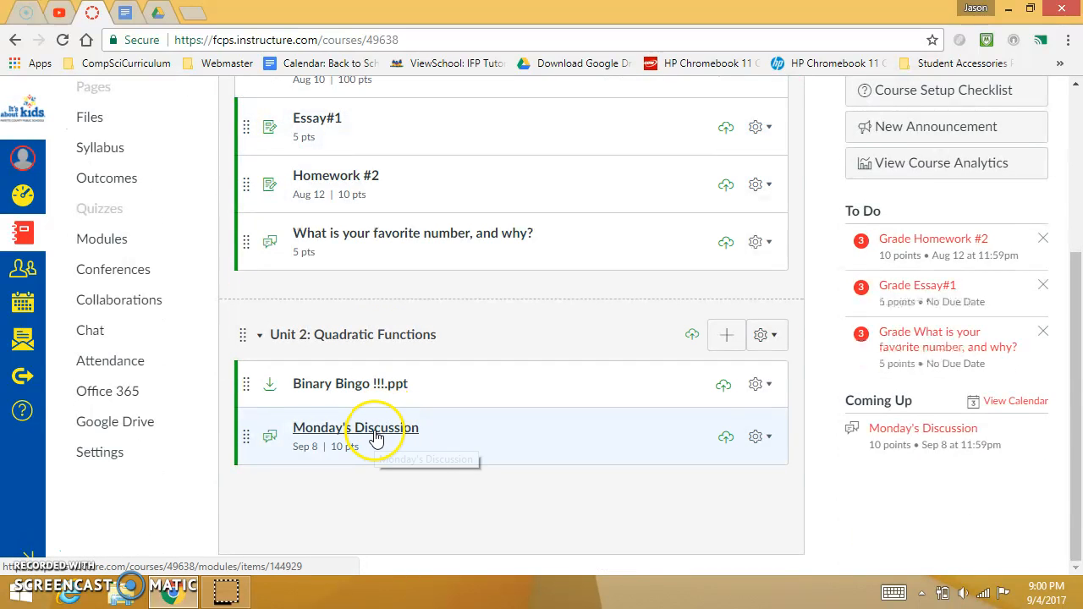
{"action": "left_click", "coordinate": [380, 232]}
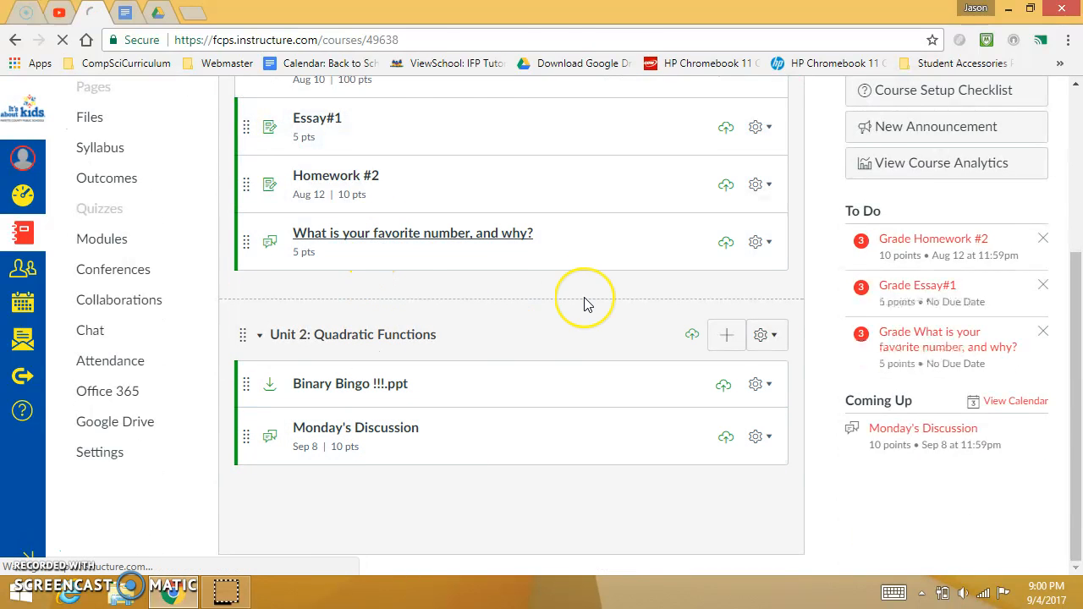
{"action": "scroll", "coordinate": [585, 305], "scroll_direction": "down", "scroll_amount": 6}
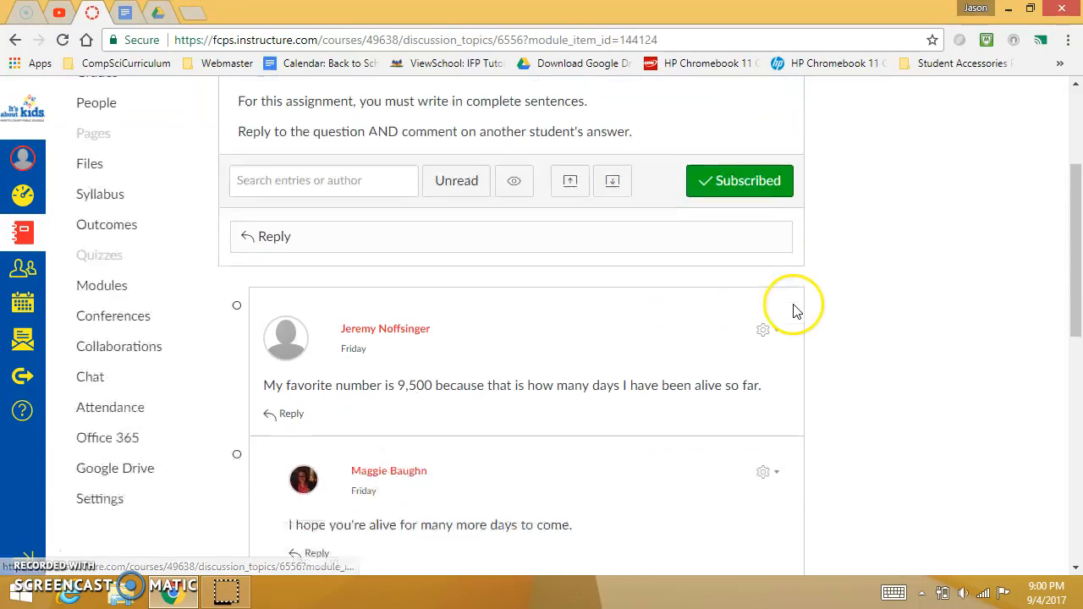
{"action": "scroll", "coordinate": [794, 310], "scroll_direction": "down", "scroll_amount": 5}
{"action": "scroll", "coordinate": [795, 315], "scroll_direction": "up", "scroll_amount": 10}
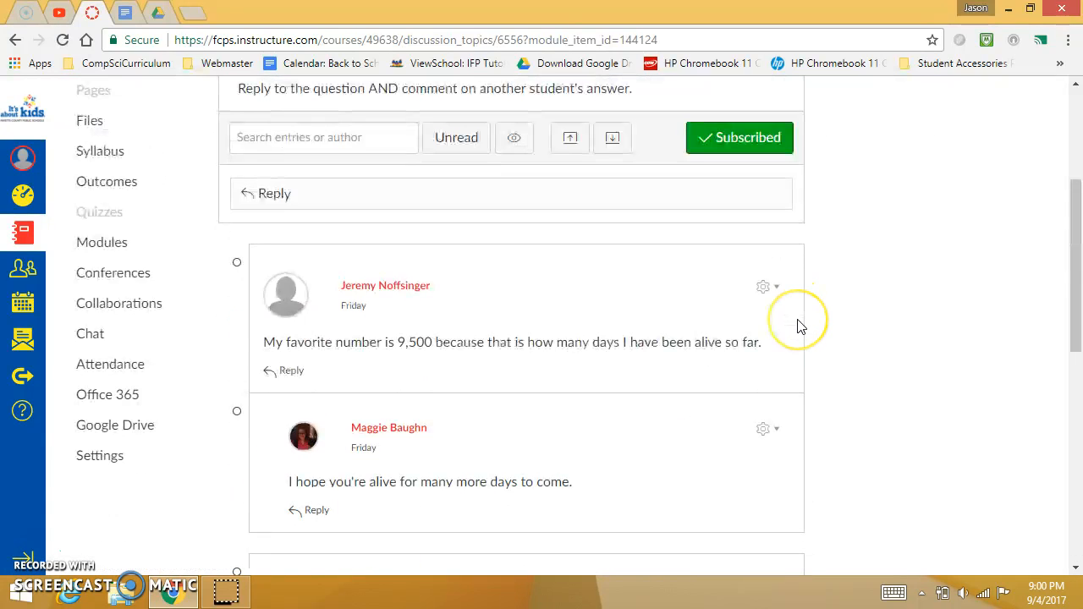
{"action": "scroll", "coordinate": [800, 327], "scroll_direction": "up", "scroll_amount": 1}
{"action": "left_click", "coordinate": [62, 40]}
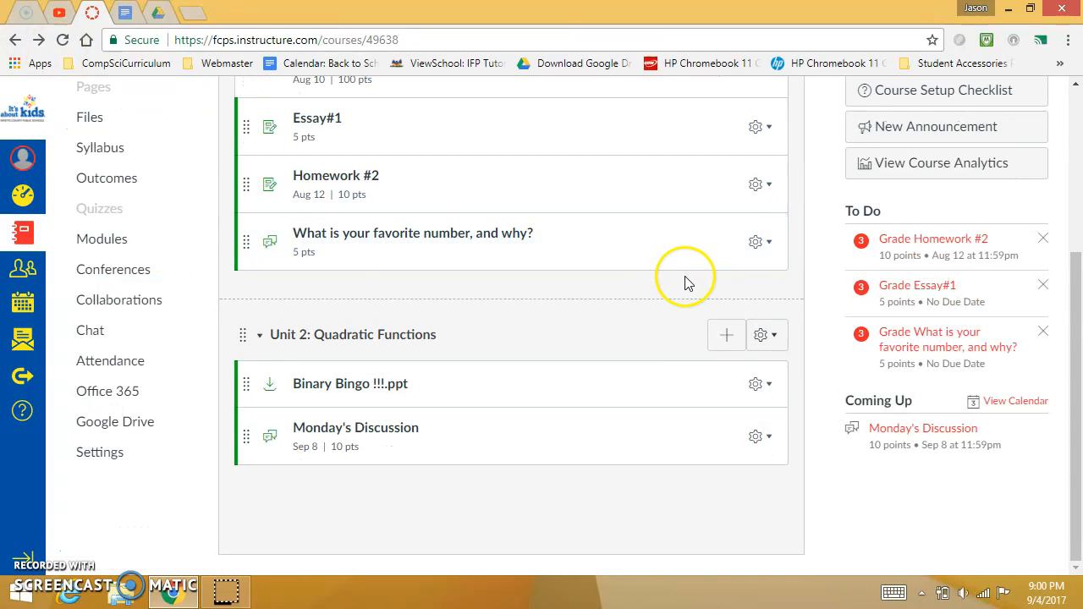